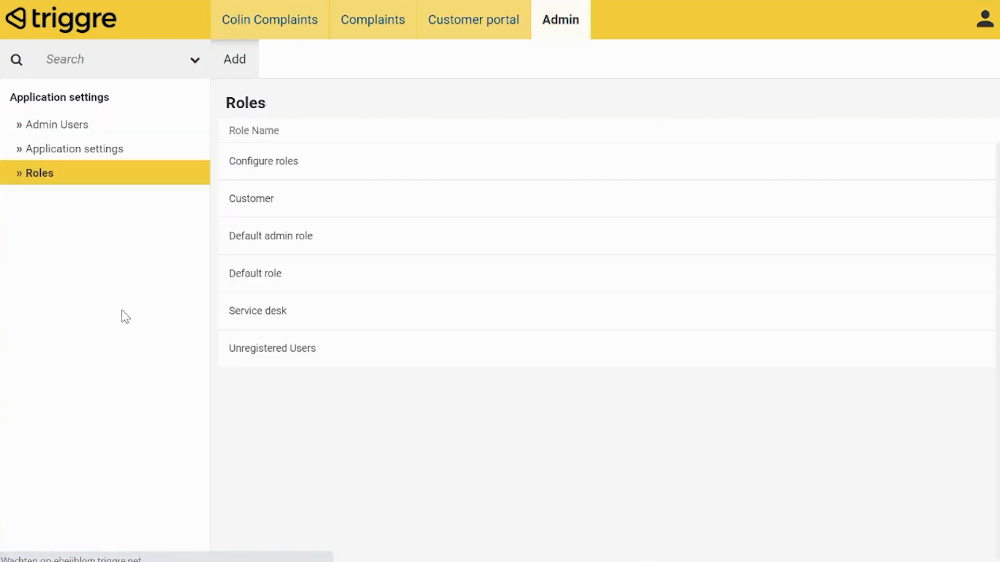
Open the permissions of the Customer role
drag(305, 200, 224, 198)
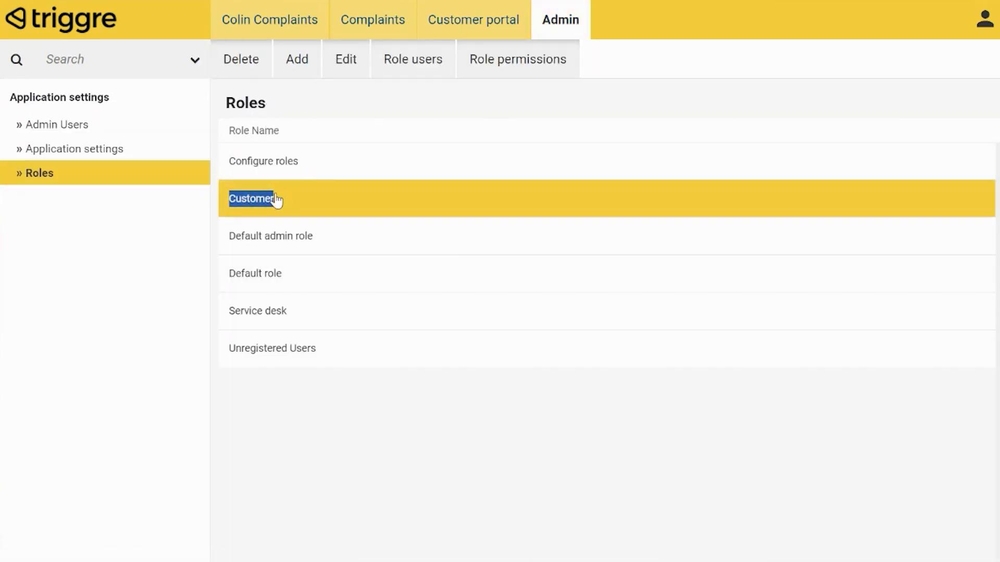
drag(292, 313, 227, 315)
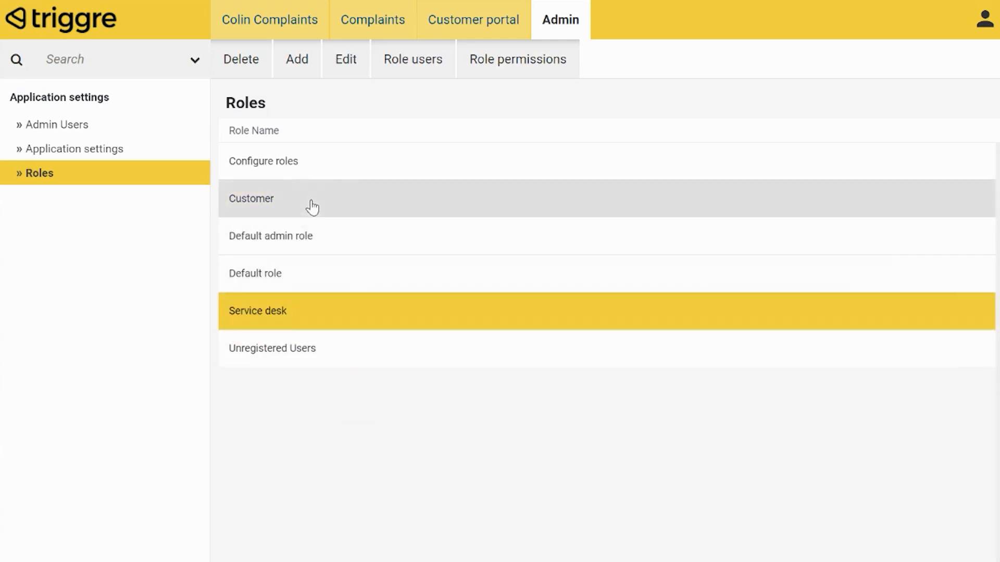
click(310, 207)
click(520, 70)
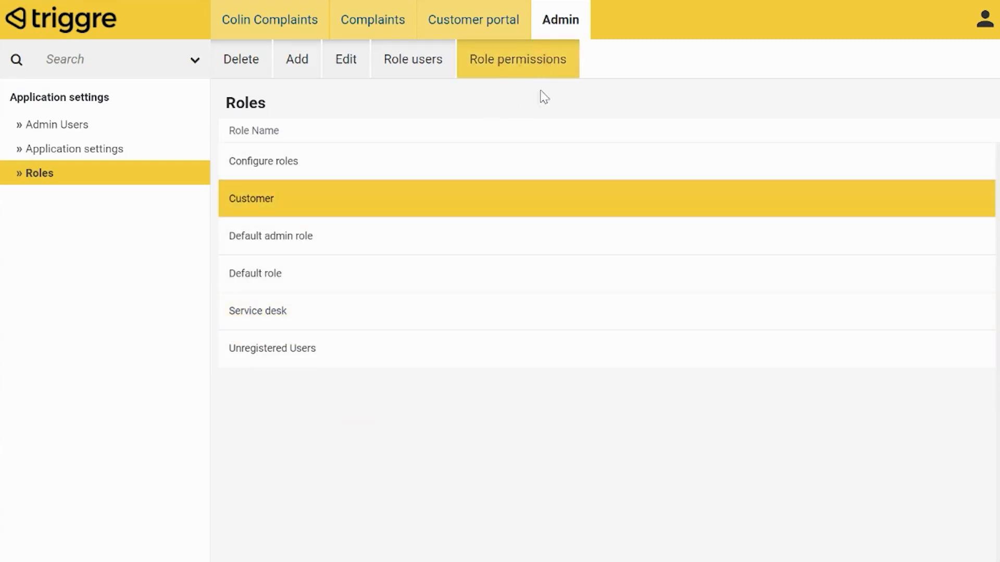
Grant the Customer role permission to the Admin Users page under Admin › Application settings
click(344, 340)
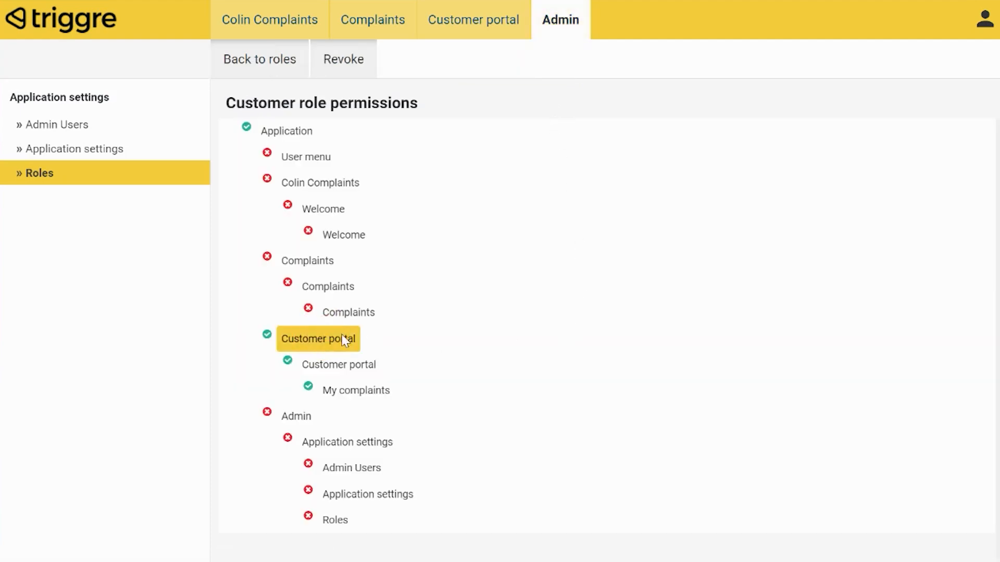
click(344, 368)
click(346, 389)
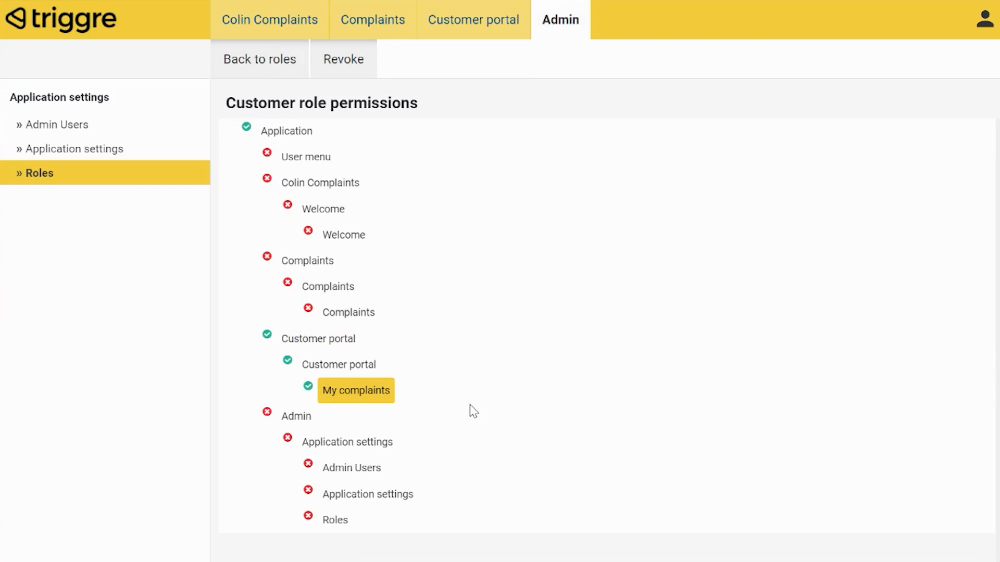
click(347, 465)
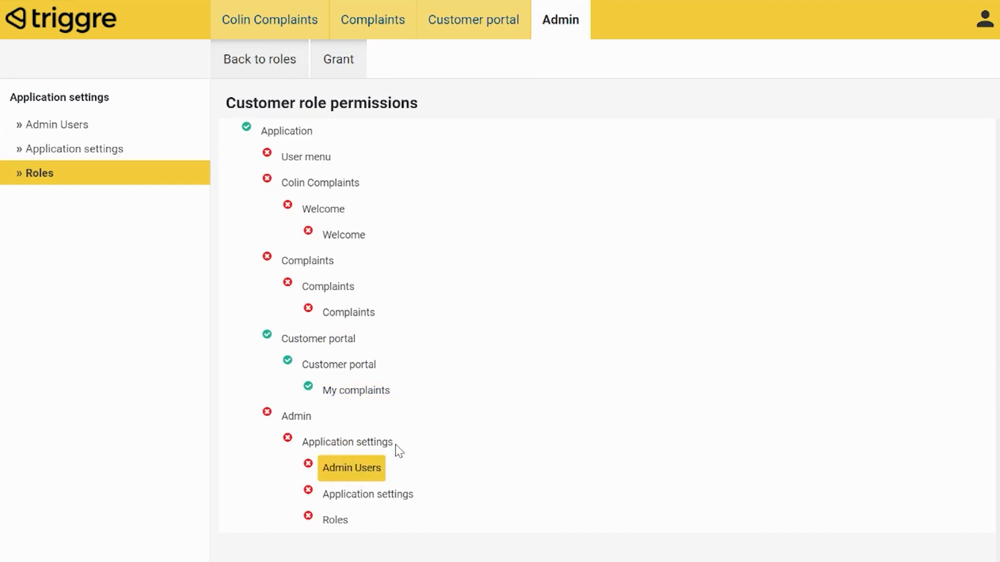
click(345, 63)
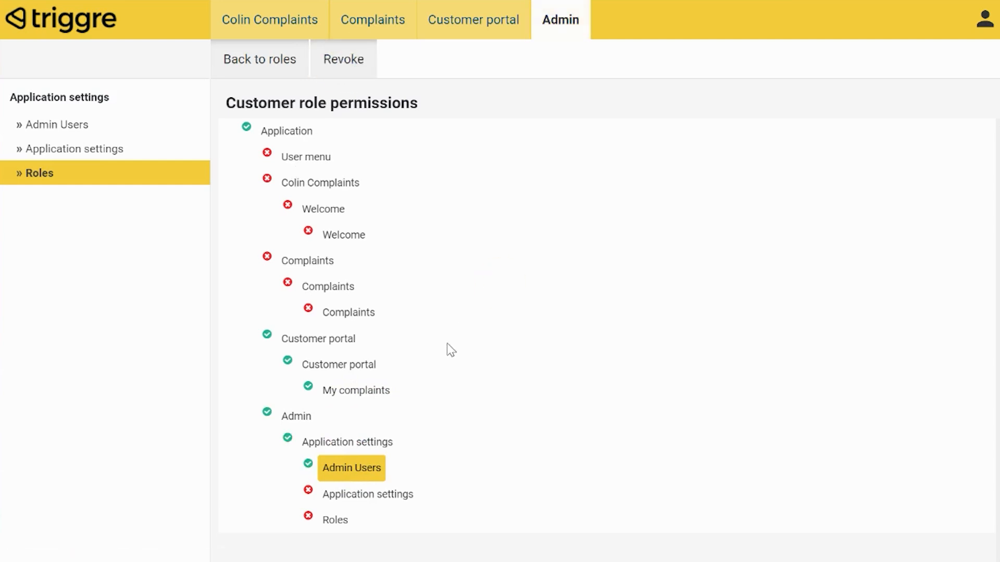
Return to the roles list and open the permissions of the Service desk role
click(276, 65)
click(292, 316)
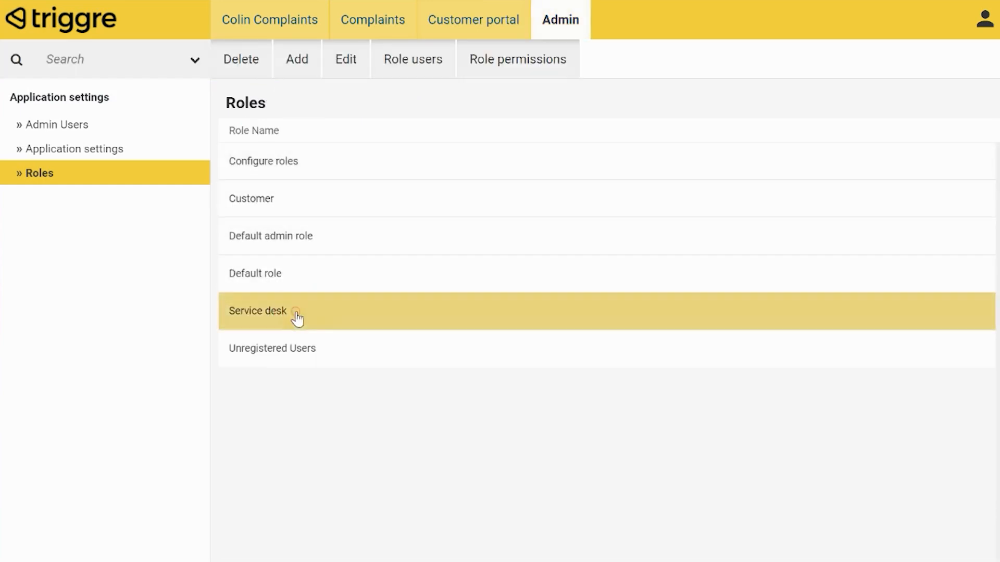
click(521, 67)
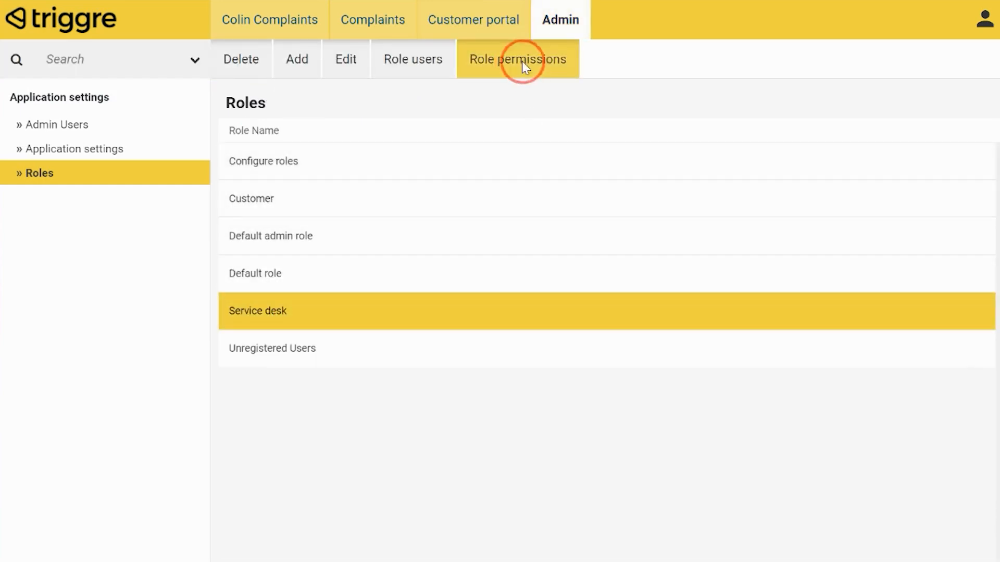
Grant the Service desk role permission to the Admin Users page under Admin › Application settings
click(313, 262)
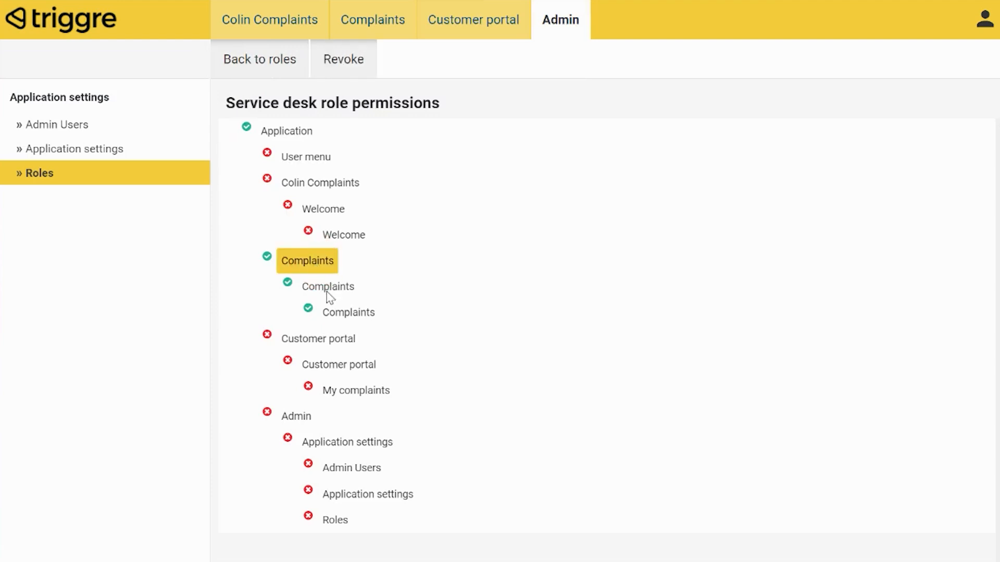
click(307, 286)
click(351, 312)
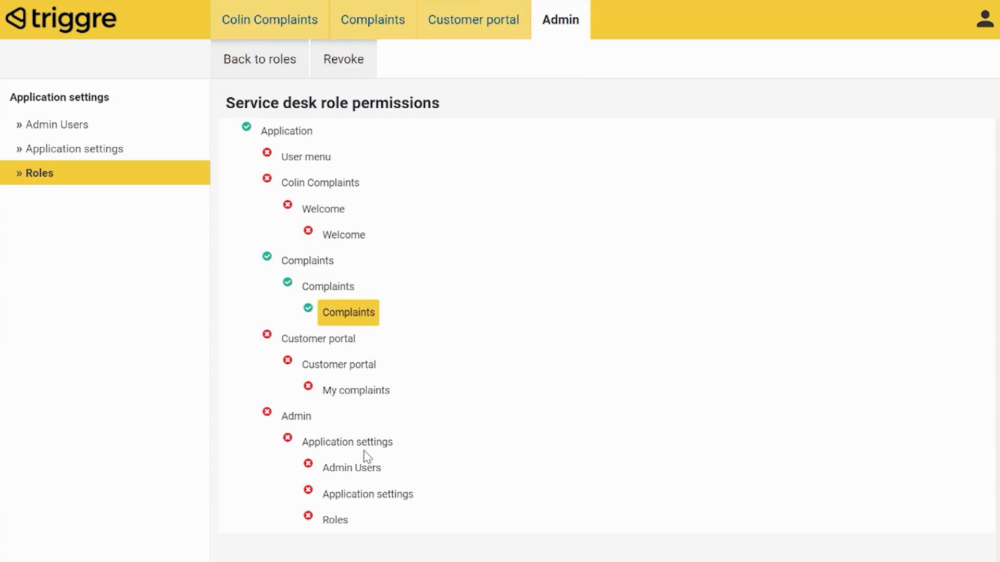
click(341, 470)
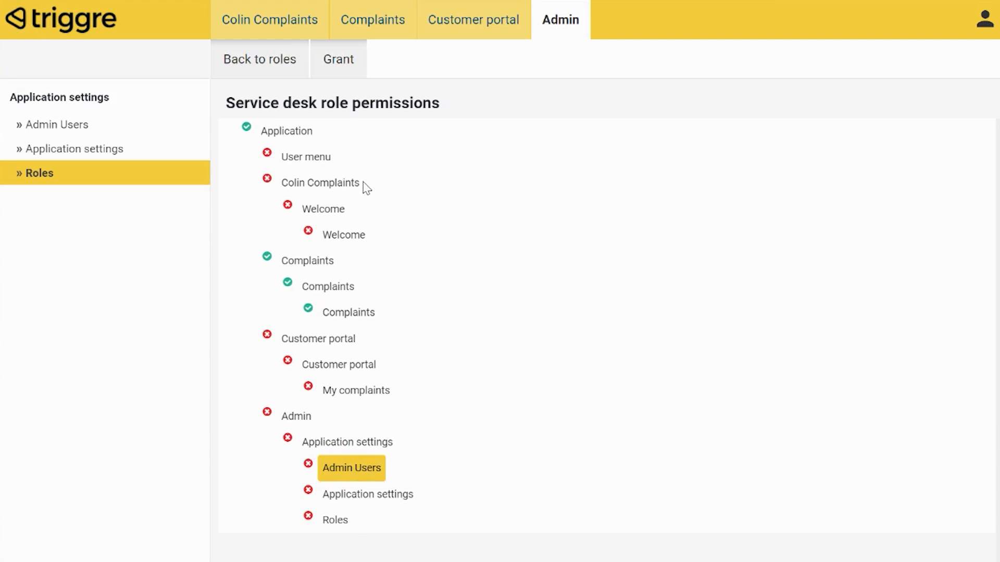
click(337, 60)
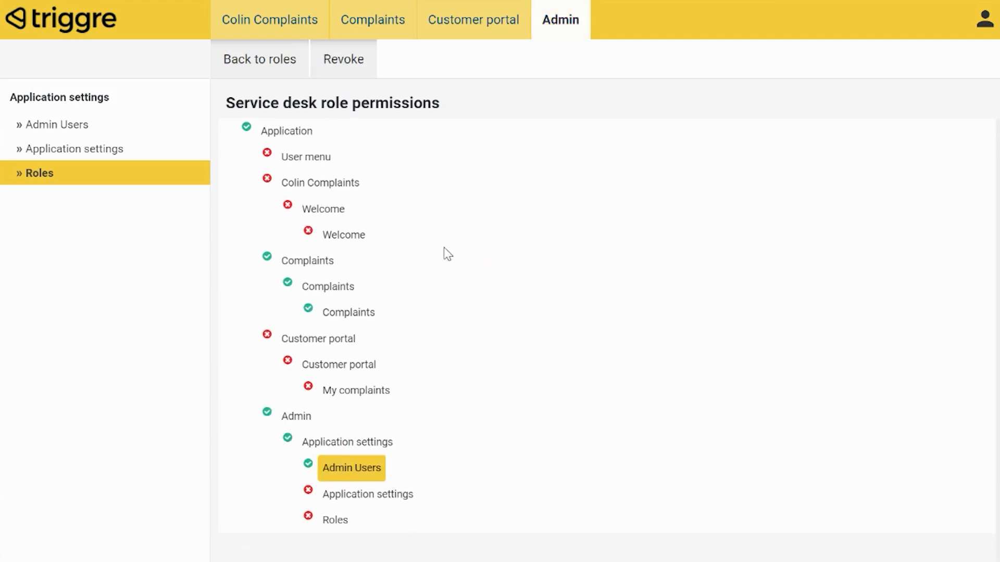
Open the role assignments of the administrator's user account in the Admin Users list
click(99, 36)
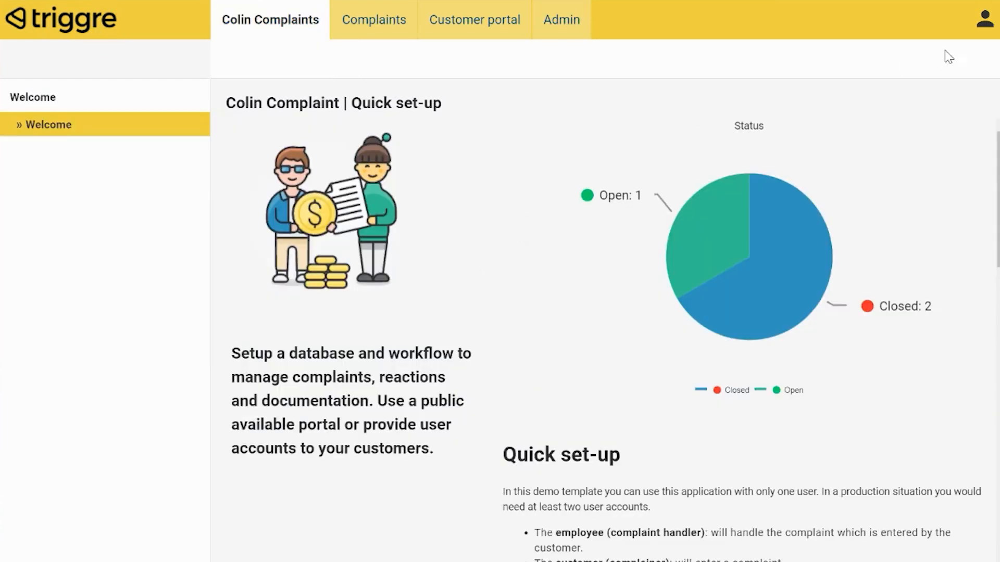
click(561, 21)
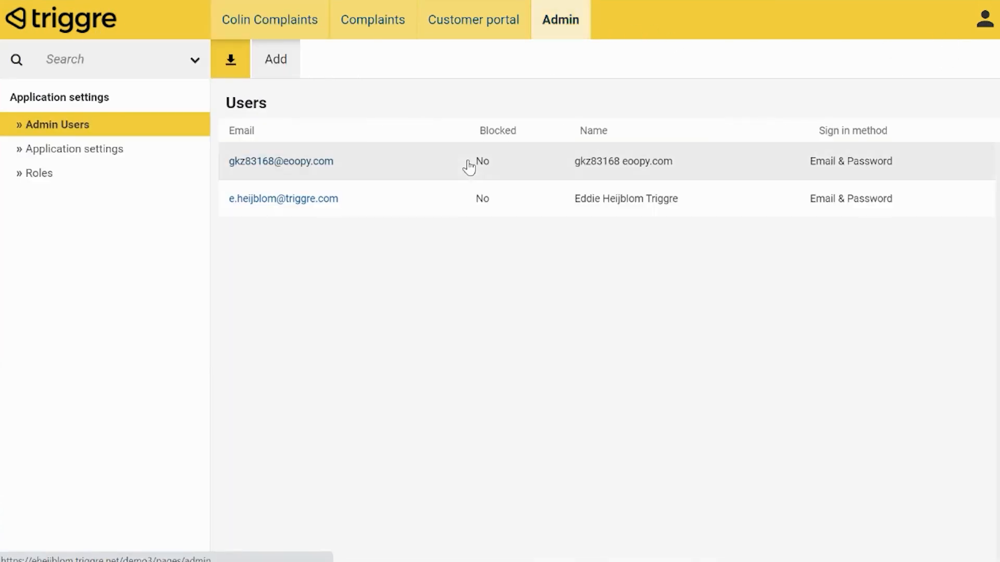
click(467, 193)
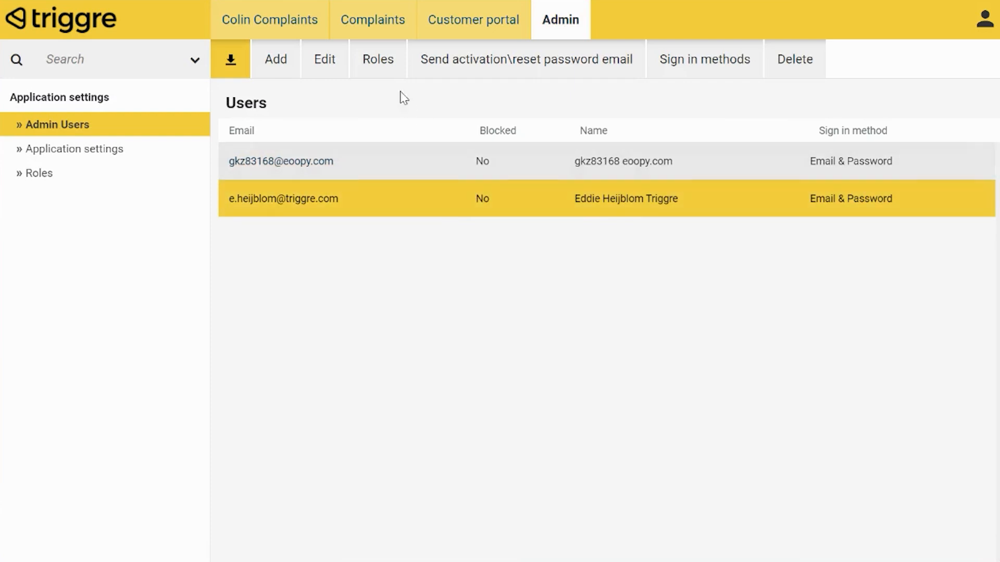
click(387, 79)
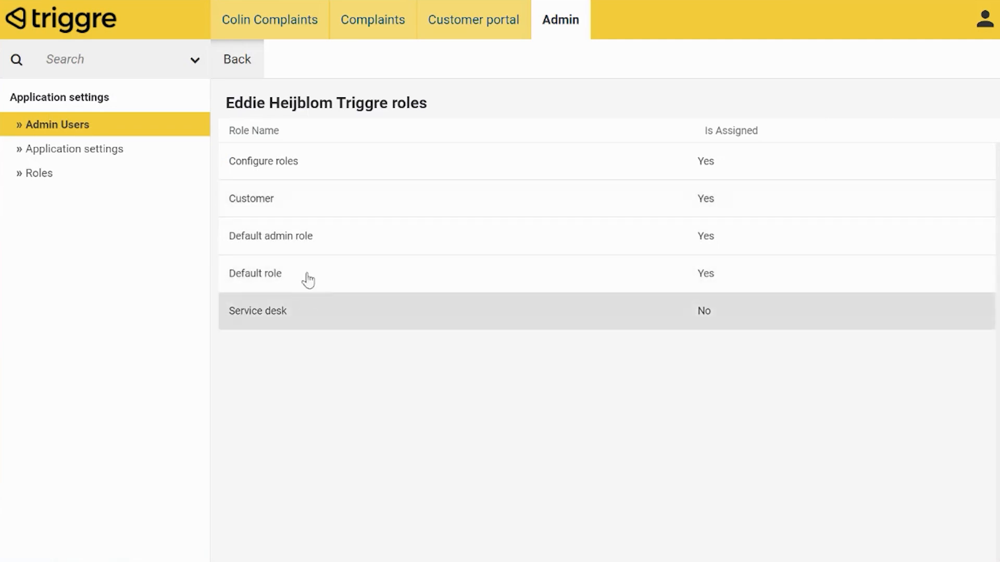
Unassign the Configure roles and Default role roles from the administrator account and go back to the users list
click(302, 169)
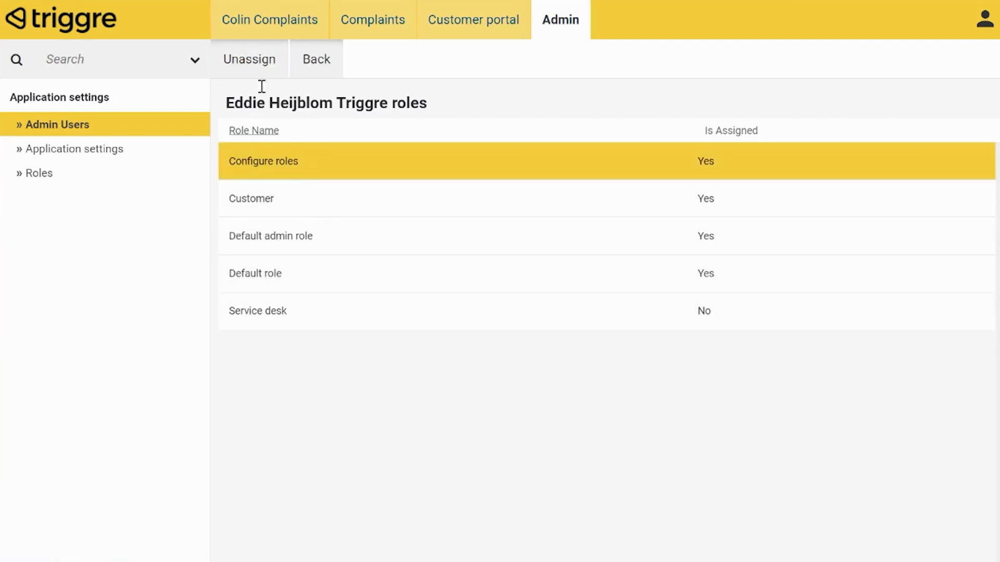
click(253, 61)
click(294, 231)
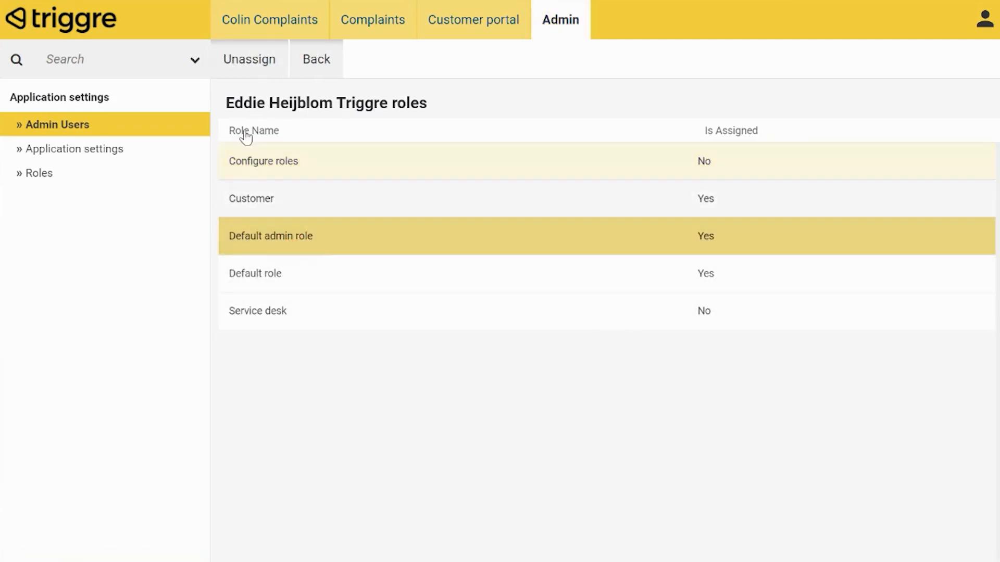
click(259, 271)
click(244, 62)
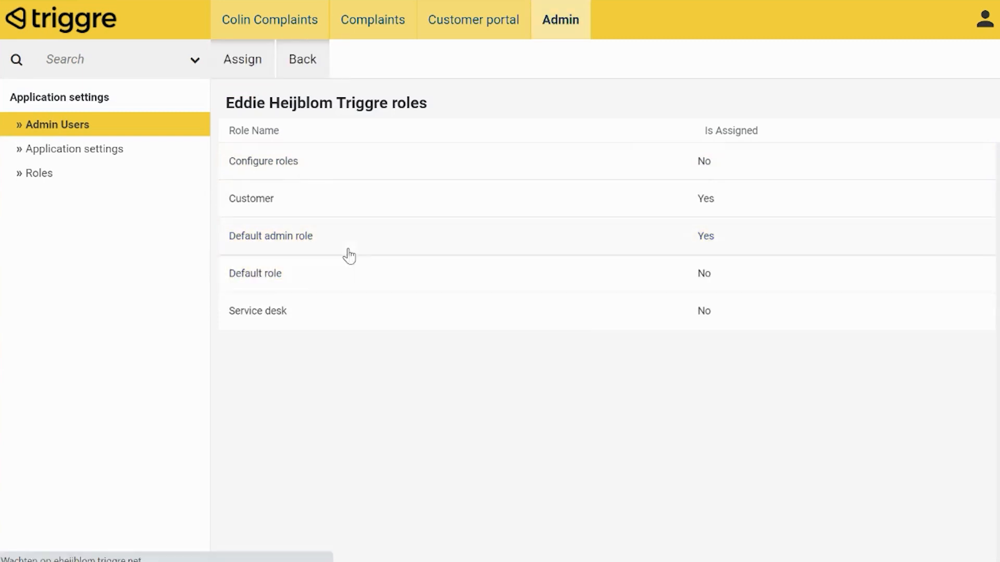
click(347, 250)
click(319, 61)
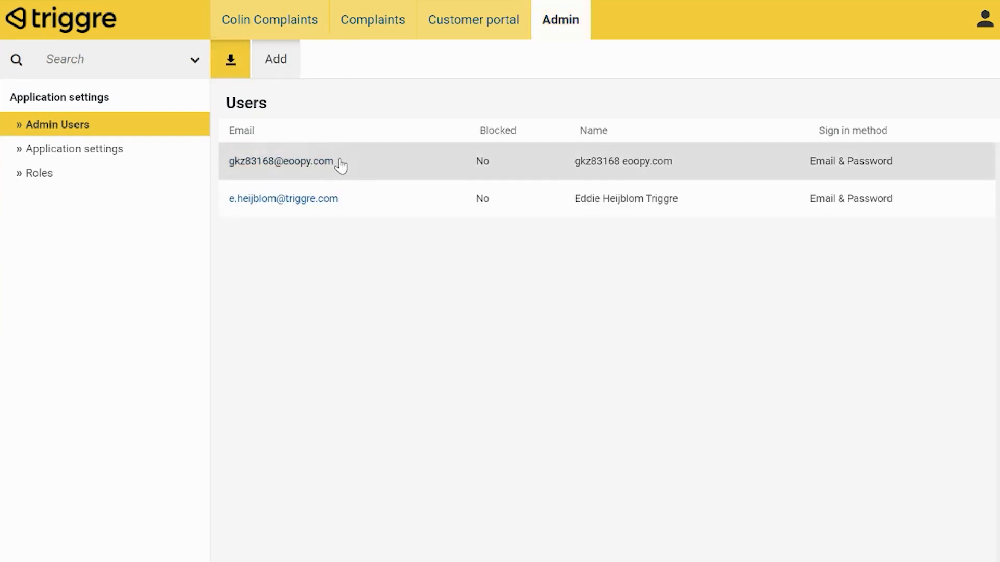
For the other user account, unassign Default role and assign the Customer role
click(384, 176)
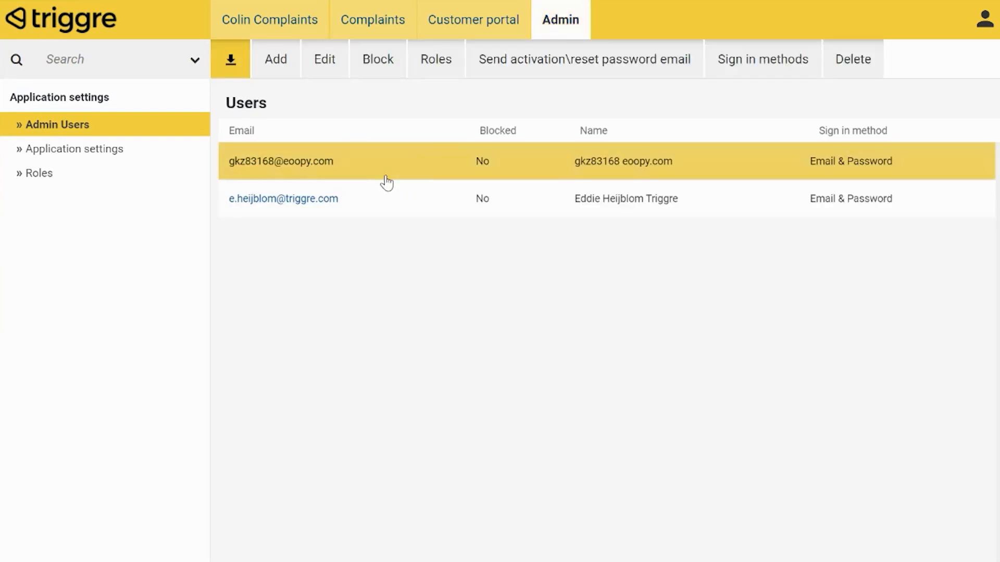
click(436, 73)
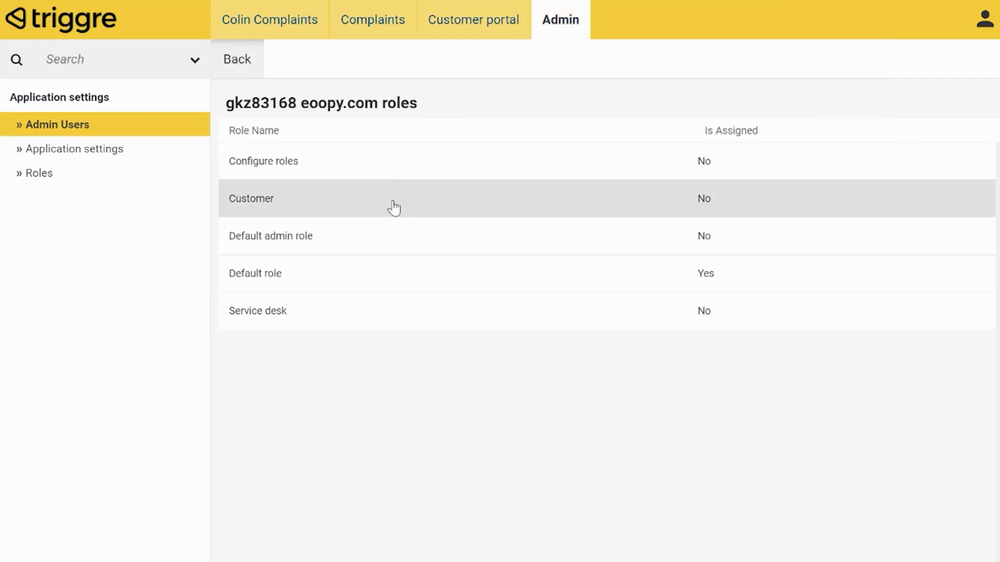
click(366, 284)
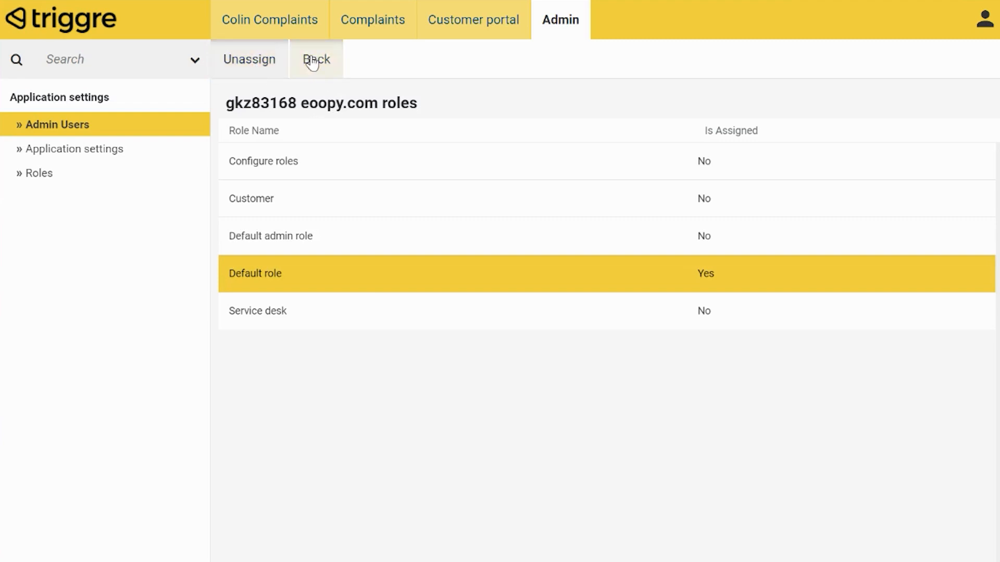
click(264, 73)
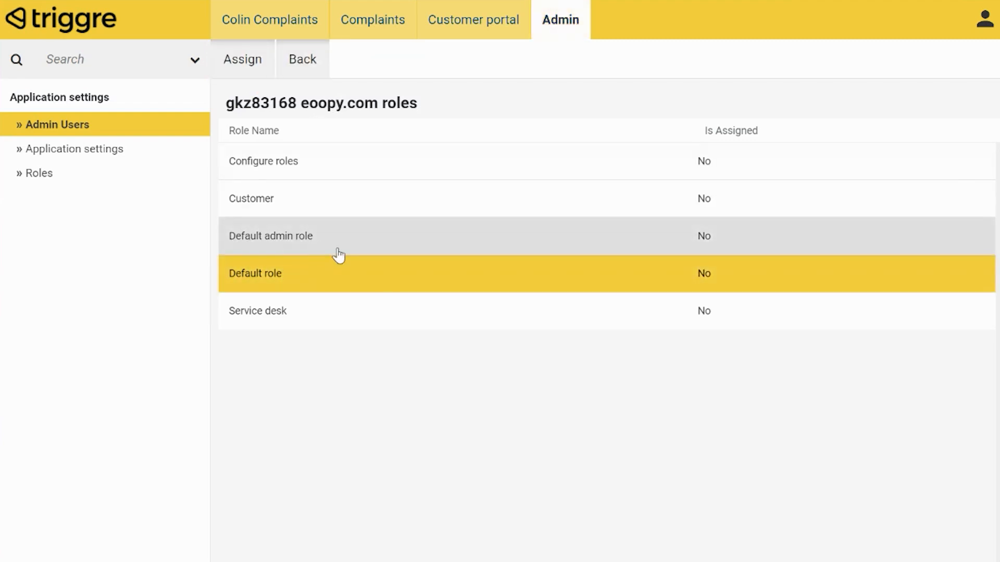
click(280, 201)
click(243, 59)
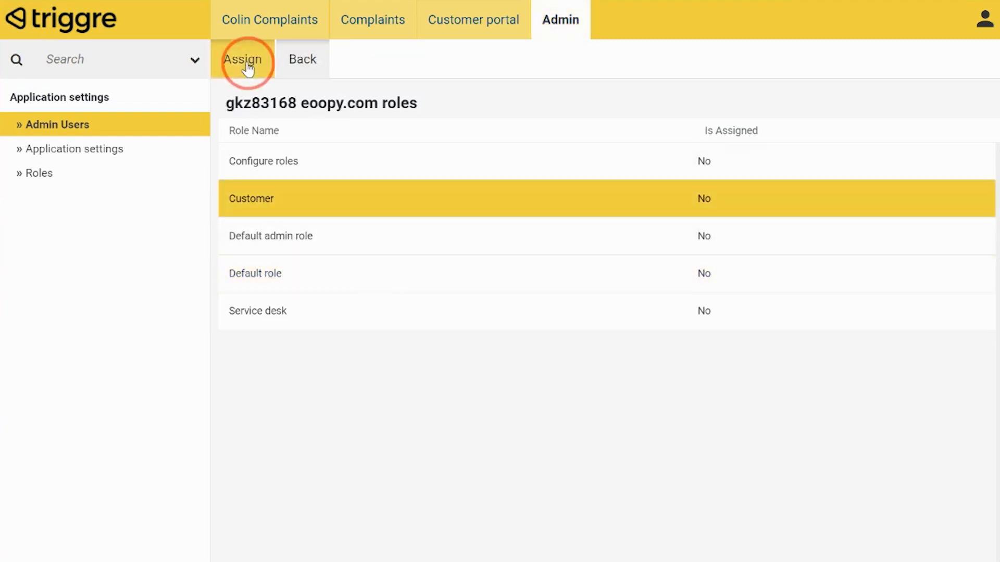
click(325, 75)
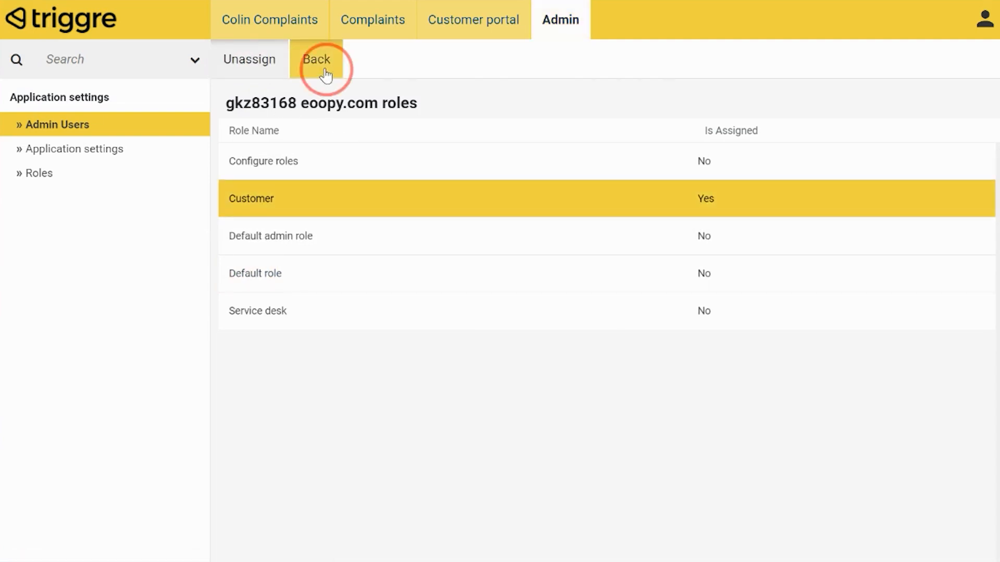
Copy the other user's email address from the users list
click(387, 160)
drag(363, 163, 223, 163)
key(ctrl+c)
click(467, 269)
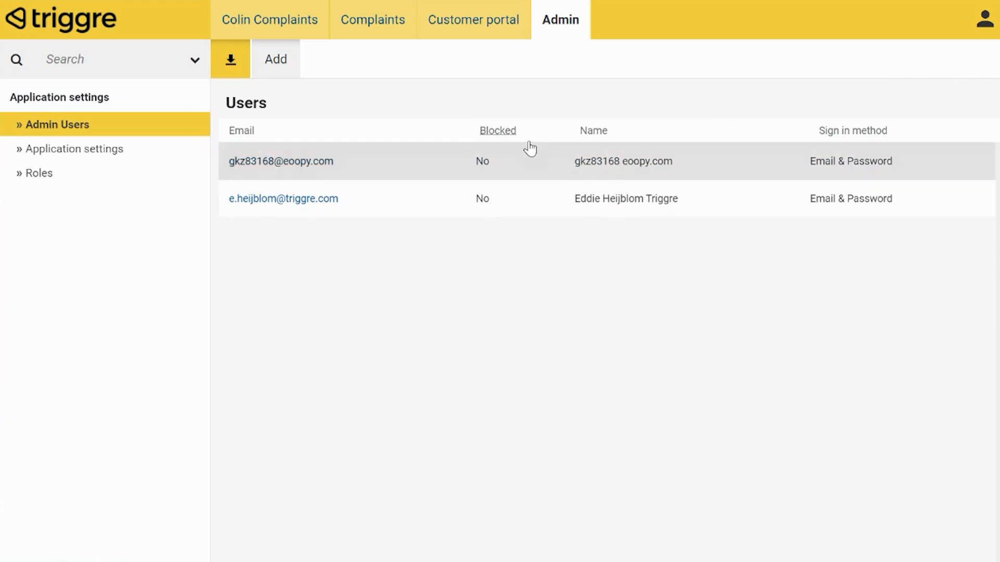
Log out and sign in as the other user with their email address and account password
click(983, 21)
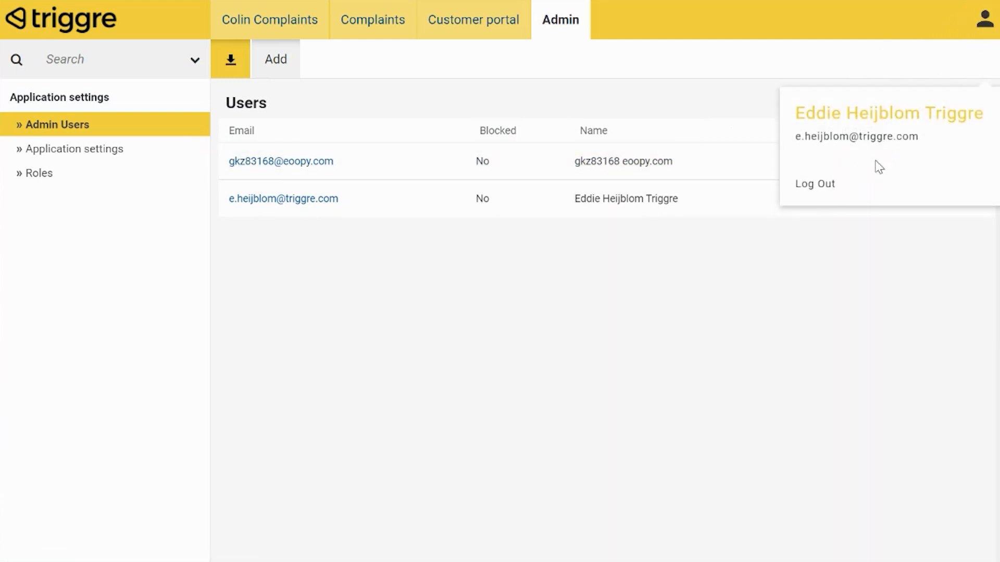
click(812, 190)
key(ctrl+v)
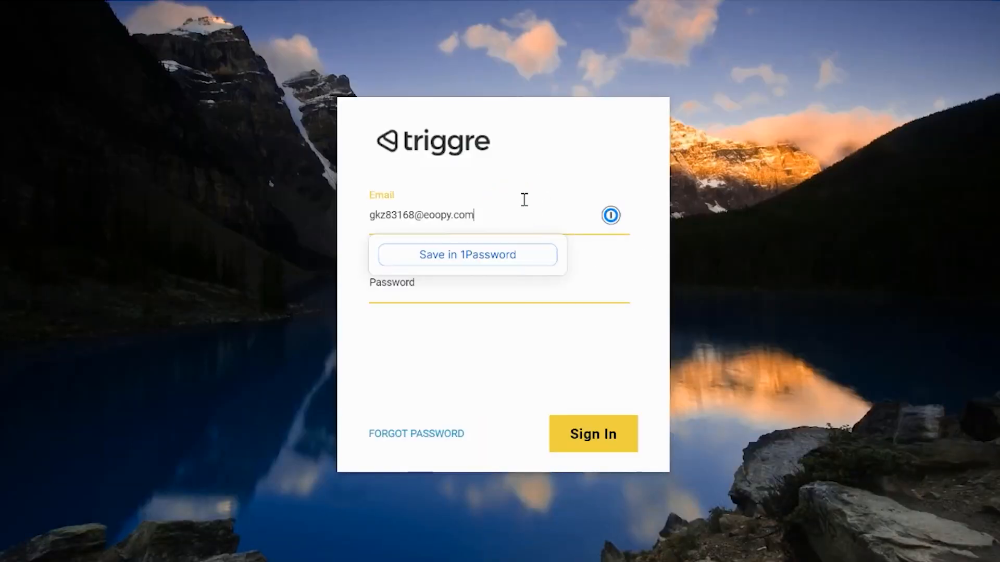
key(Tab)
key(Tab)
key(shift+Tab)
text(•••)
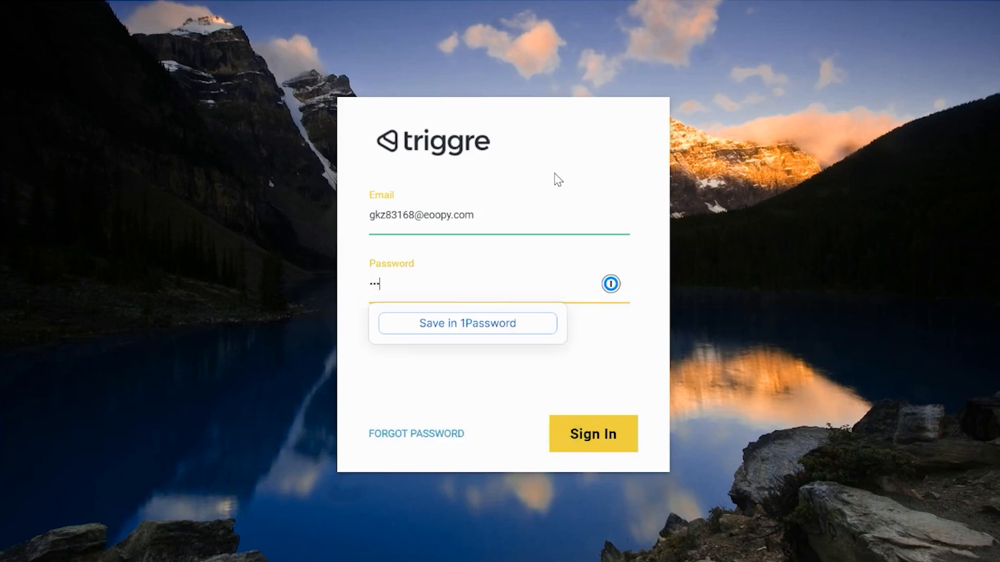
key(Return)
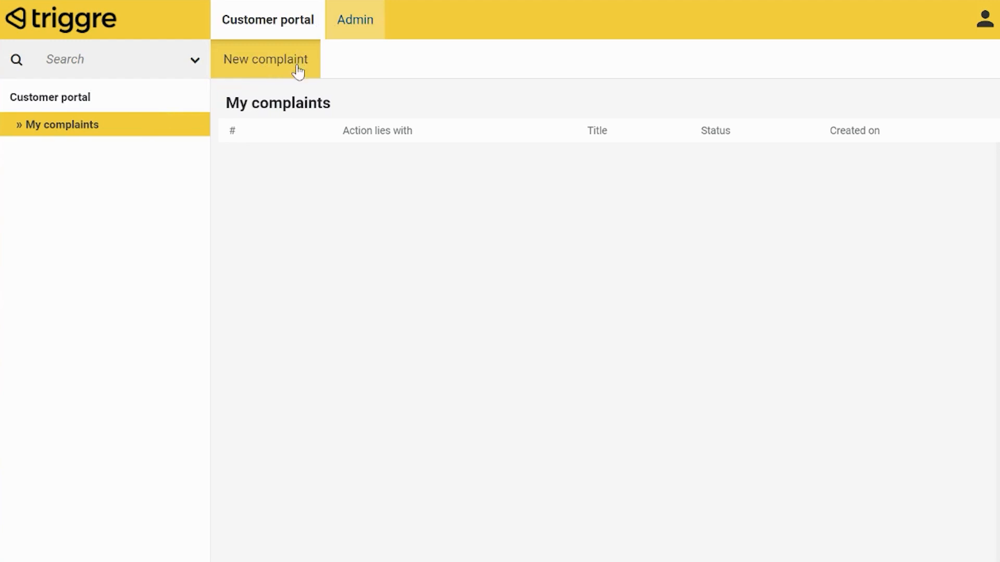
Open that user's role assignments in Admin Users and assign the Service desk role
click(374, 22)
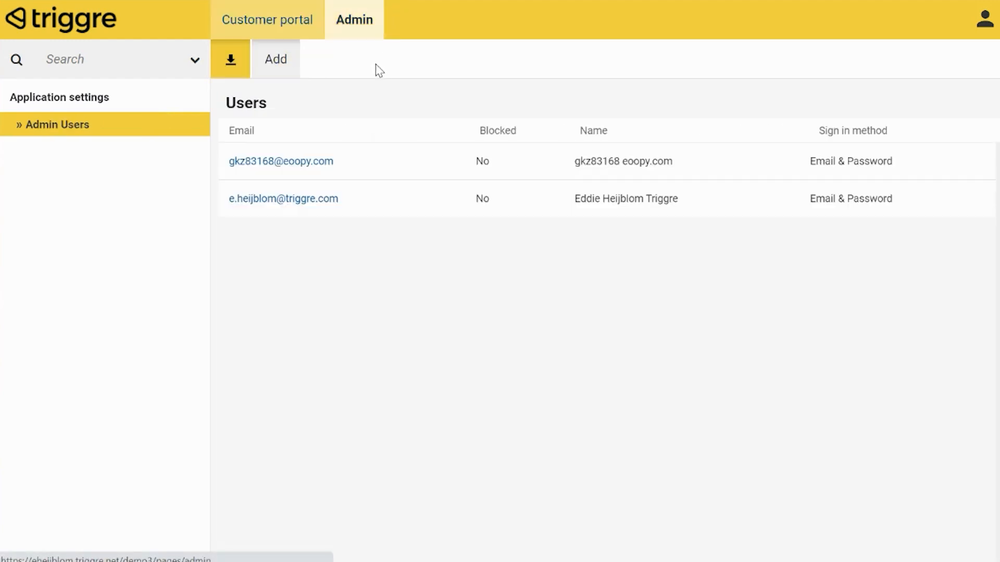
click(406, 165)
click(376, 55)
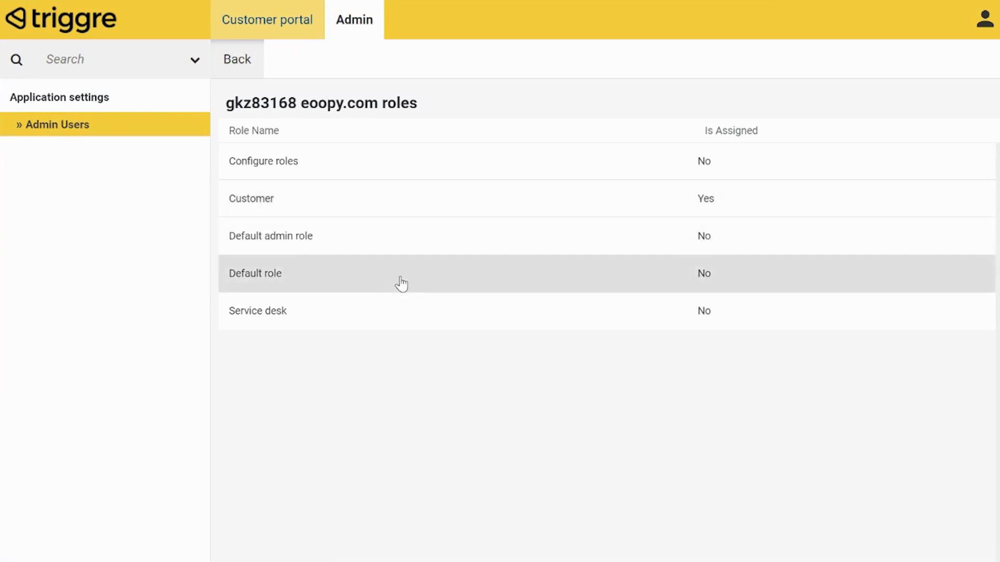
click(402, 320)
click(231, 73)
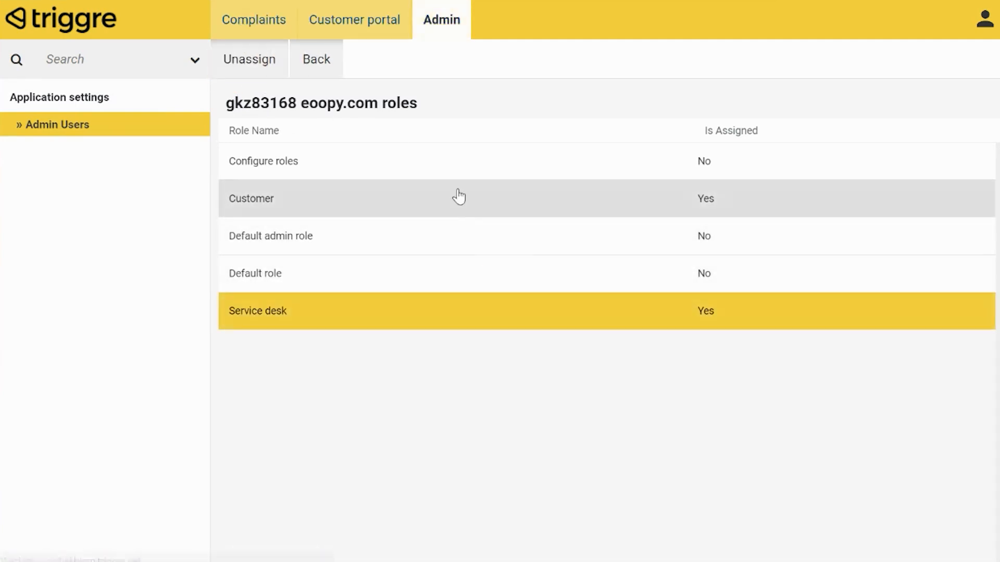
Unassign the Customer role from that user so only Service desk remains assigned
click(458, 197)
click(257, 57)
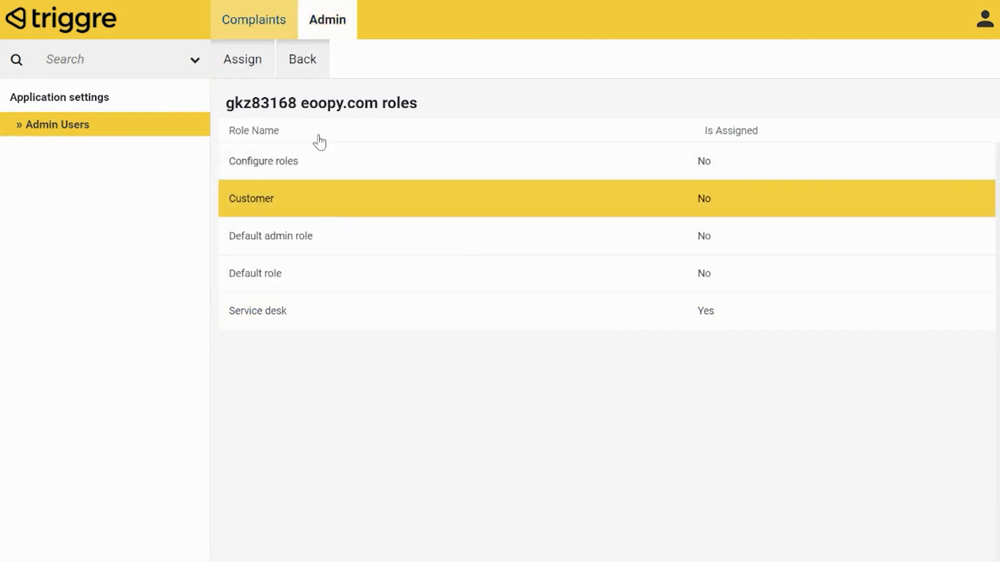
In the Design data model, add a pick list property to User with the items Customer and Service desk
click(289, 24)
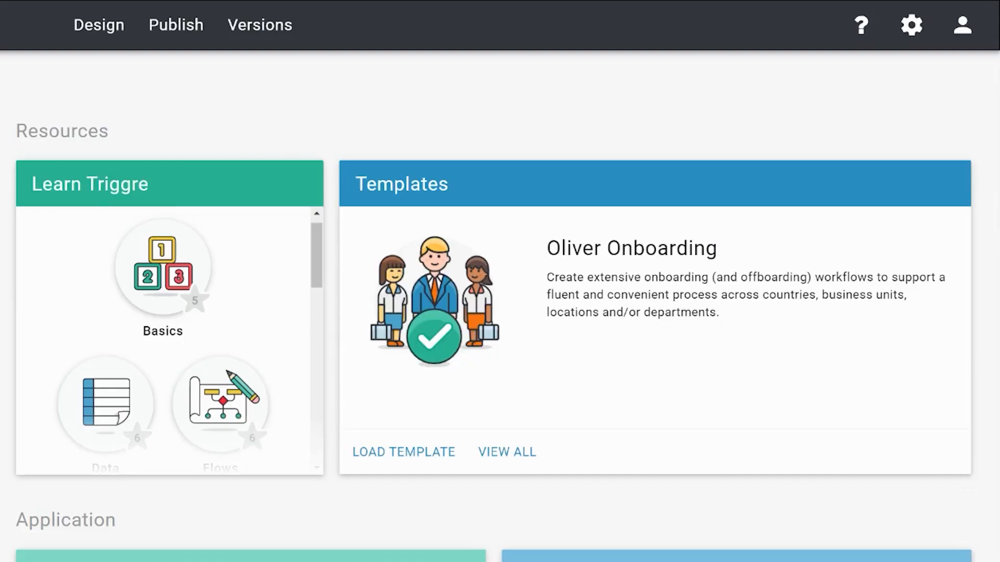
click(115, 38)
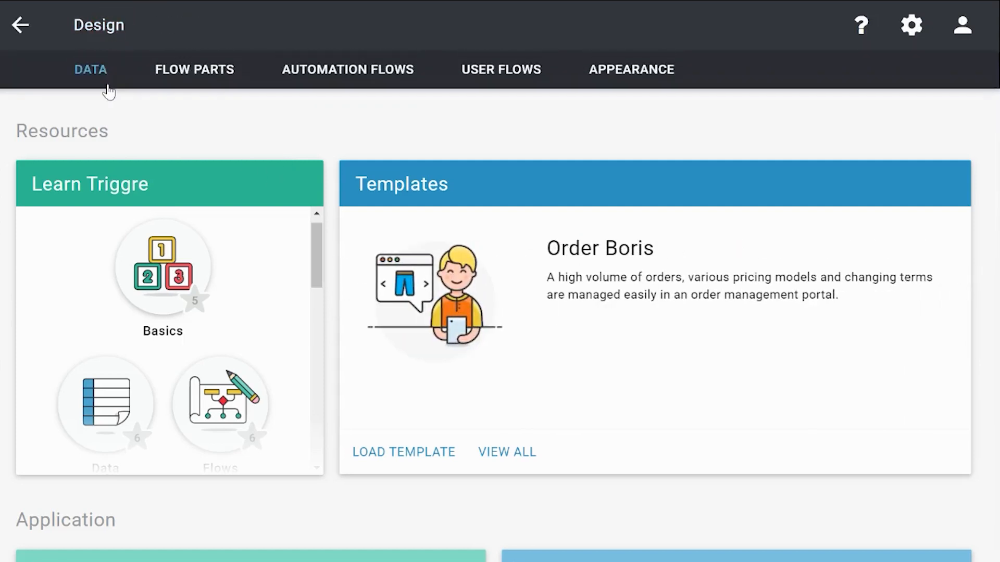
click(106, 71)
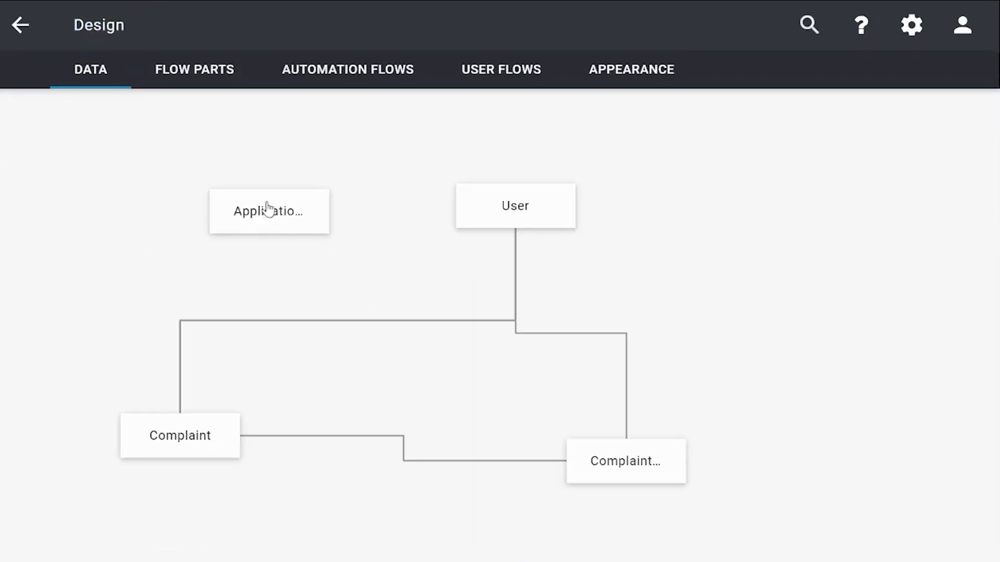
click(528, 216)
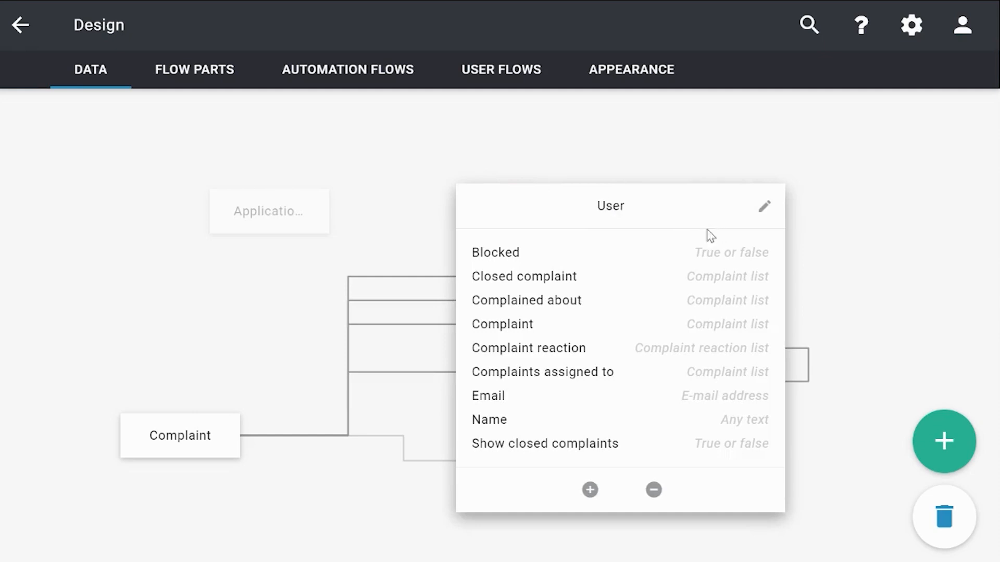
scroll(693, 250, down, 2)
scroll(678, 263, up, 2)
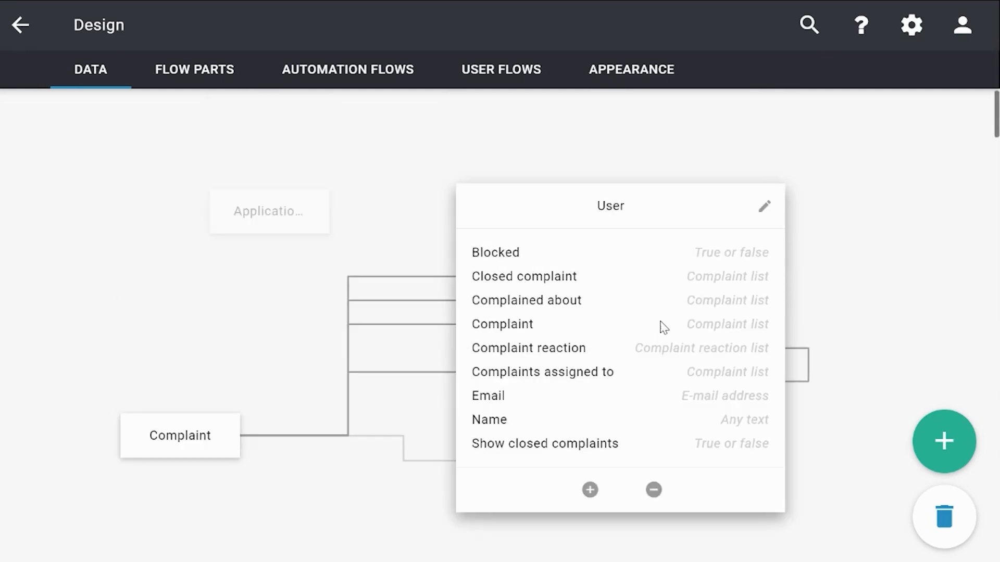
click(587, 490)
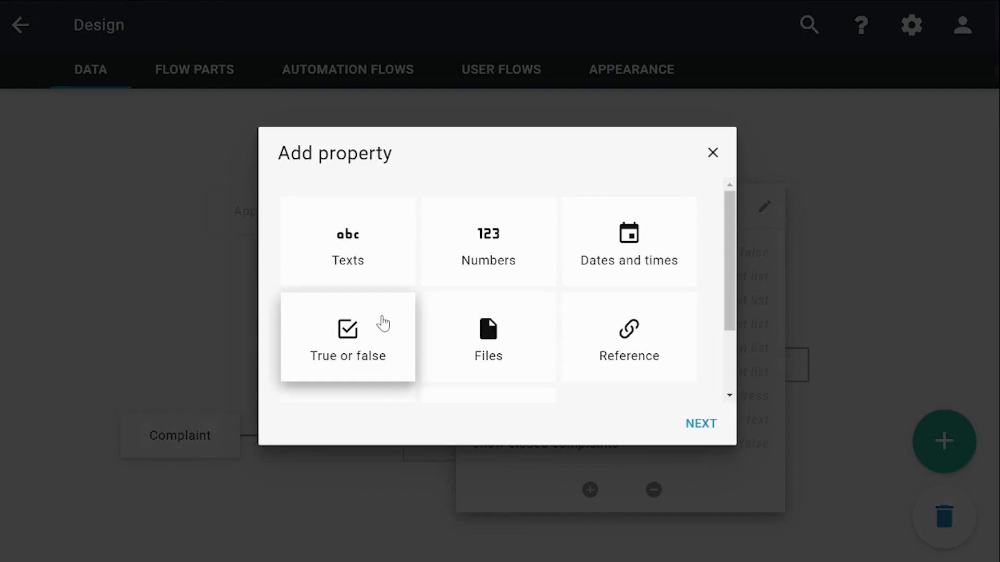
scroll(380, 323, down, 2)
click(332, 376)
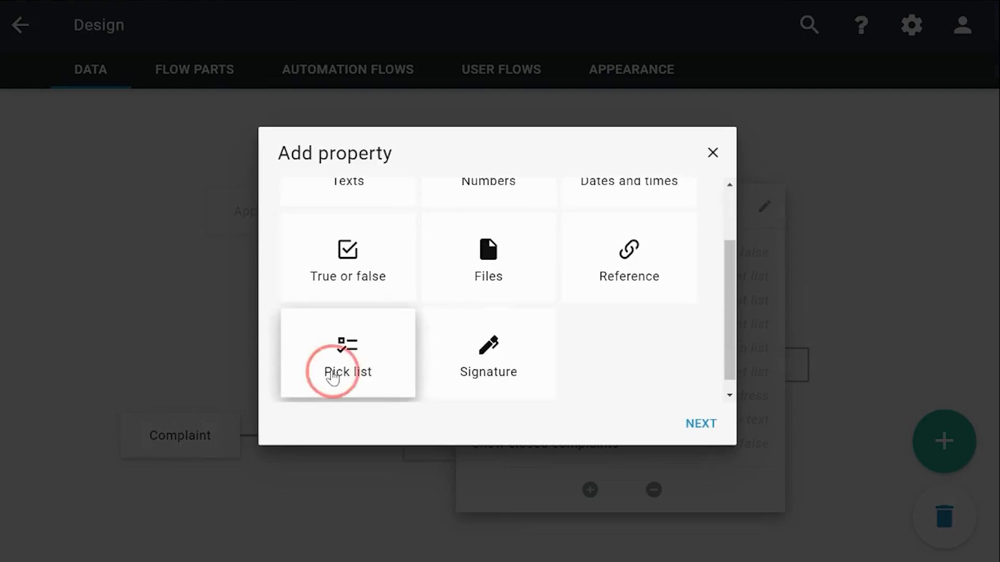
click(695, 425)
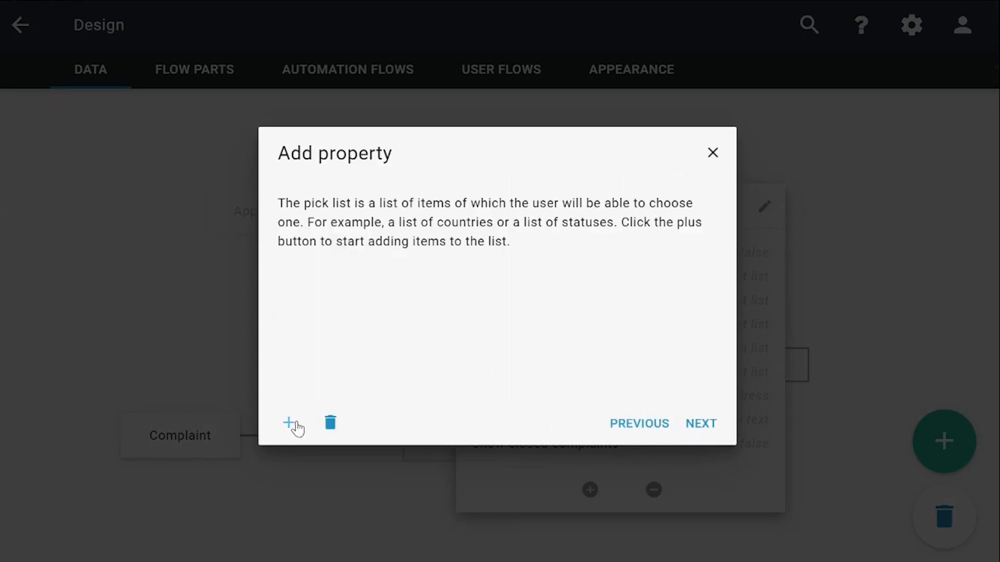
click(289, 423)
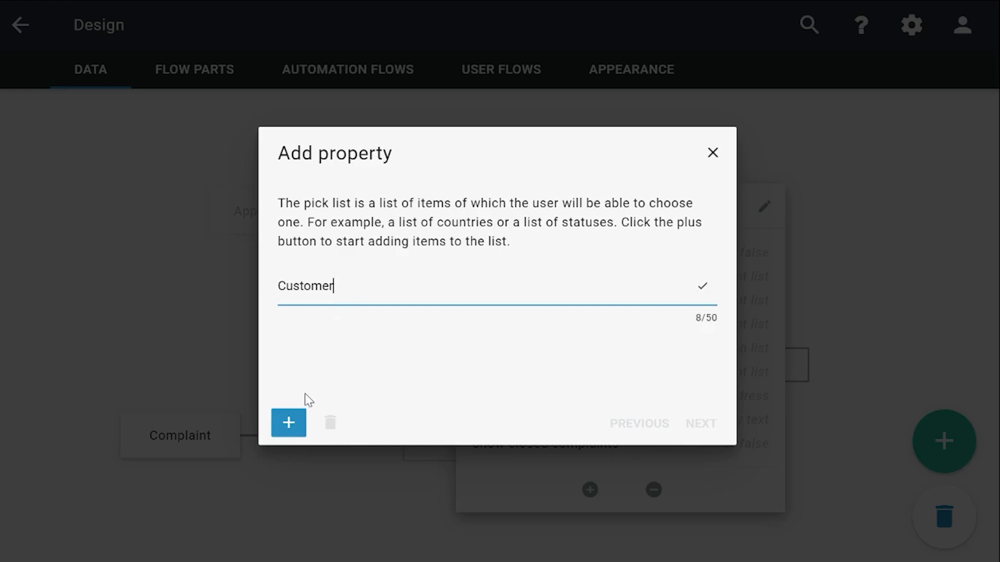
key(Return)
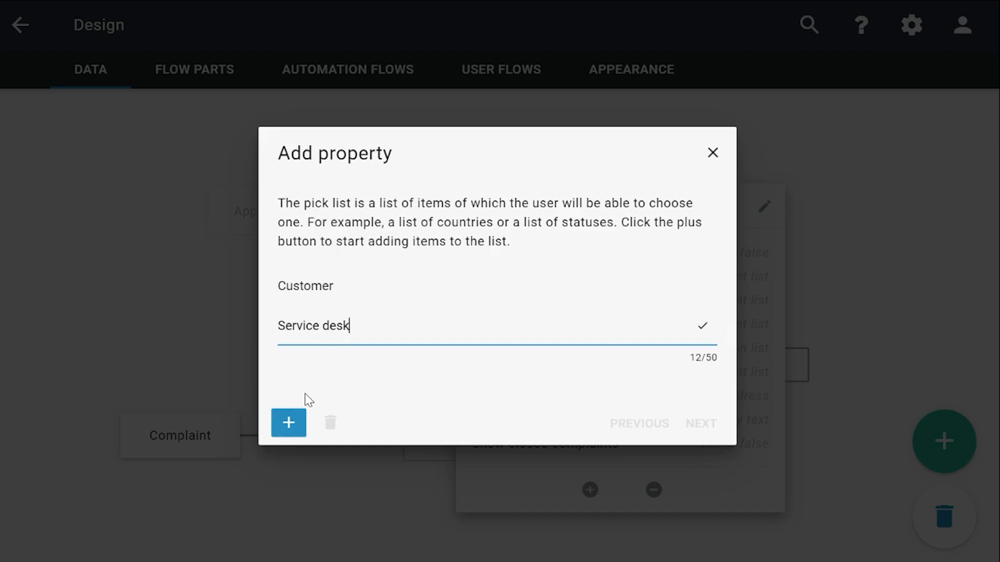
click(421, 379)
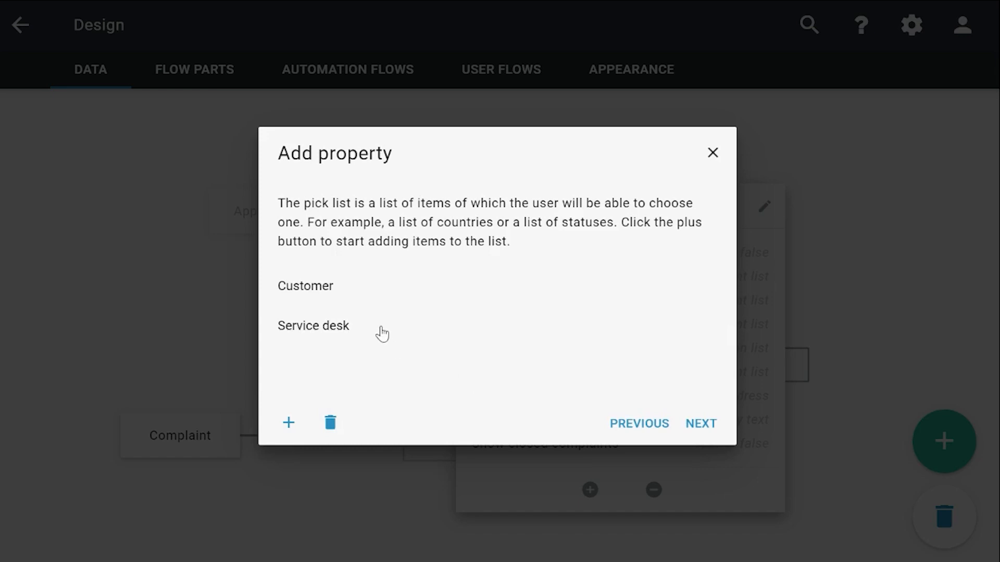
Choose alphabetic sorting for the pick list and name the new property User type
click(718, 431)
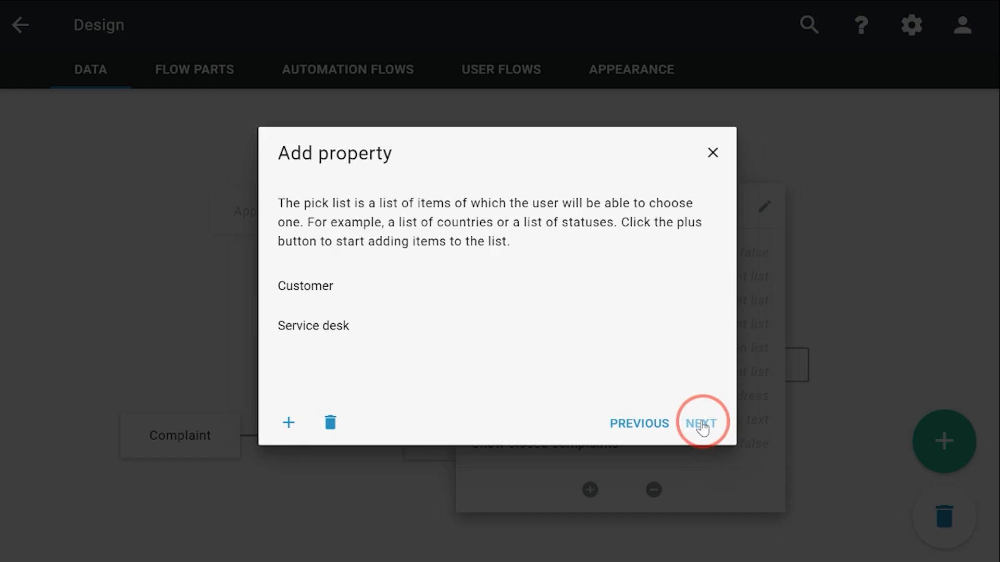
click(702, 429)
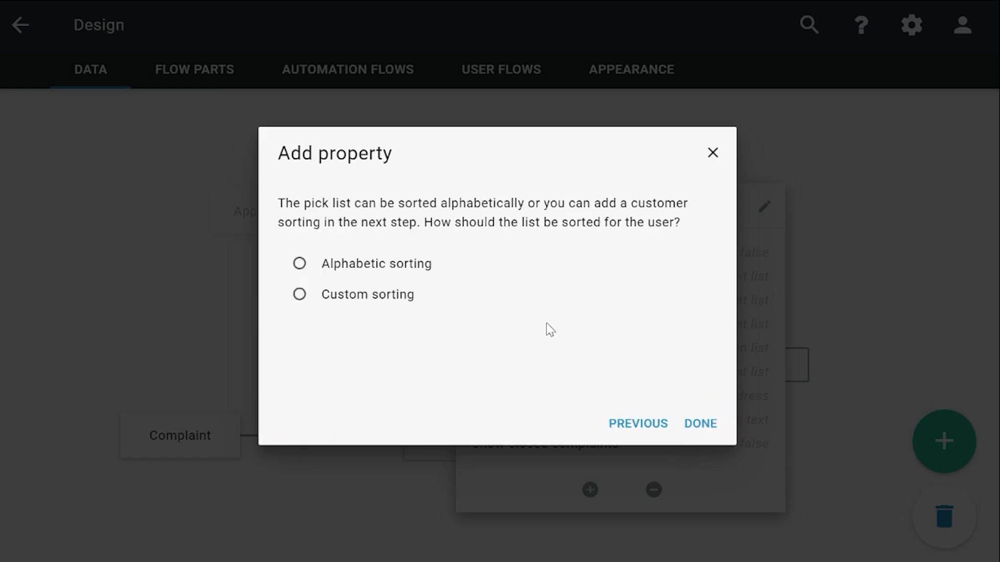
click(366, 262)
click(702, 425)
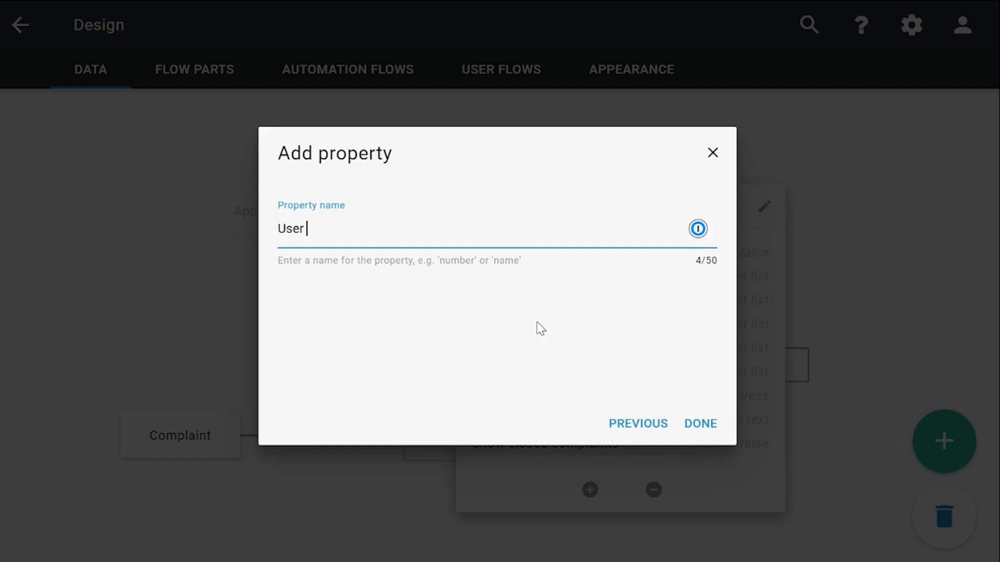
click(714, 422)
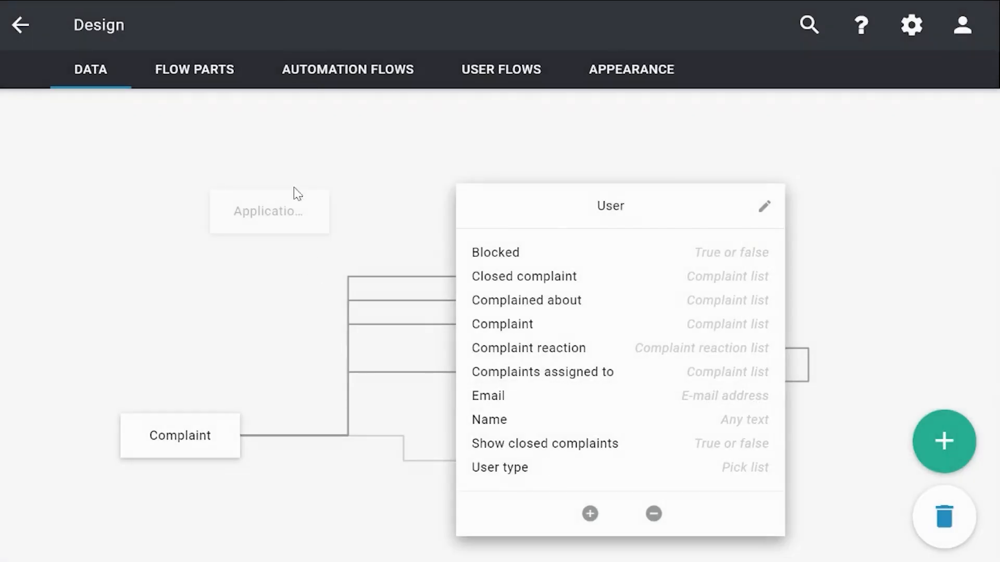
Open the Edit User page of the Admin Users user flow and start adding one form field
click(372, 160)
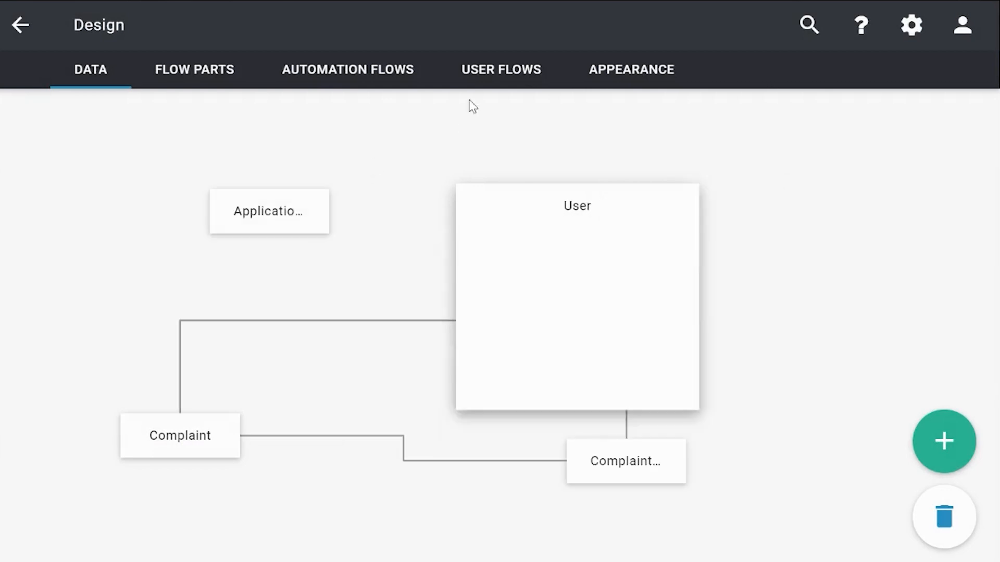
click(497, 76)
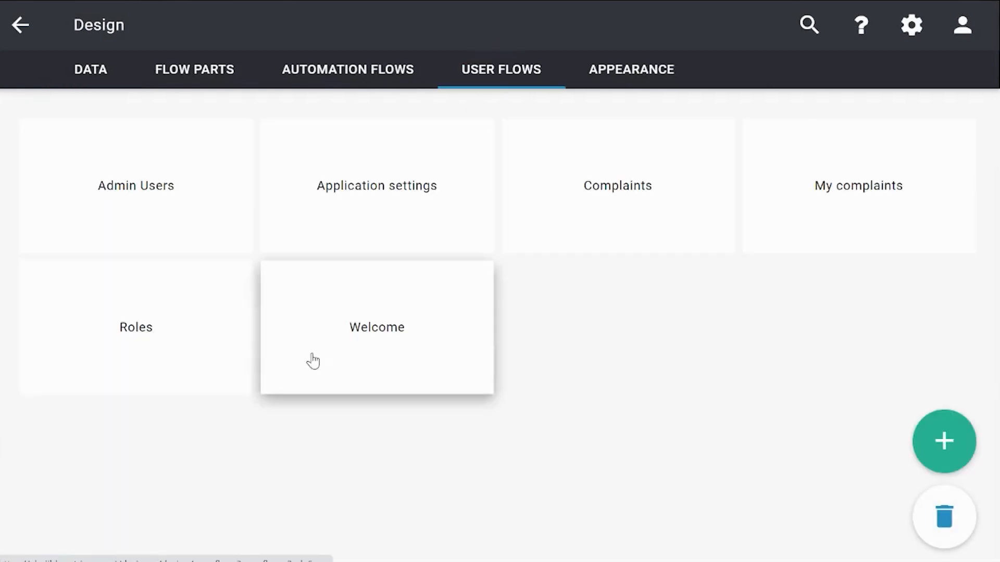
click(195, 228)
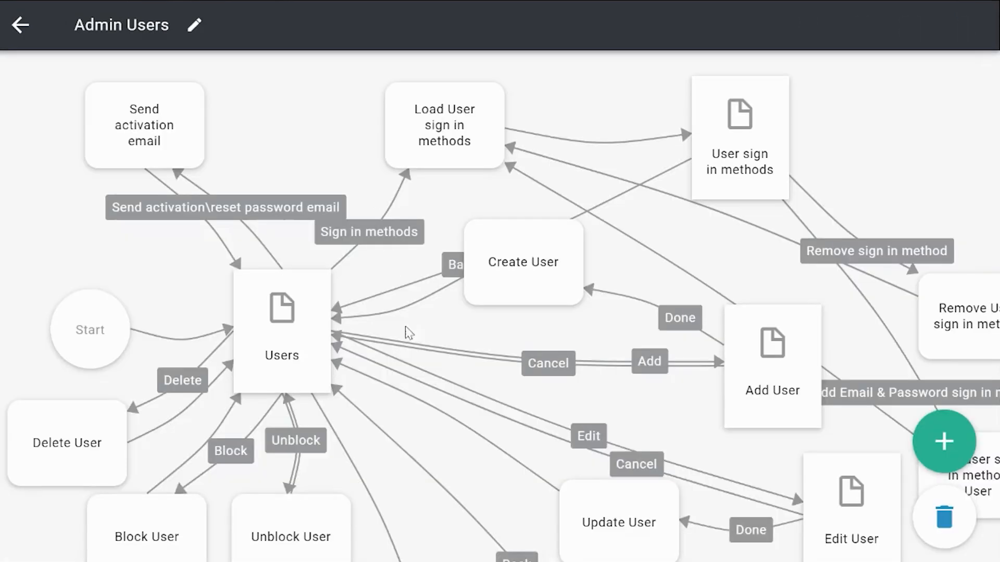
scroll(470, 367, down, 2)
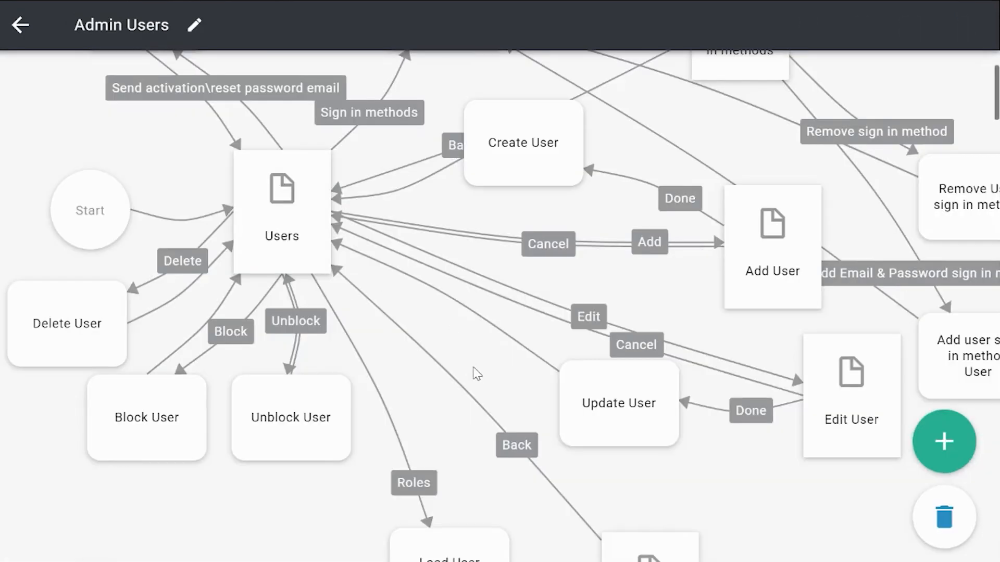
click(819, 426)
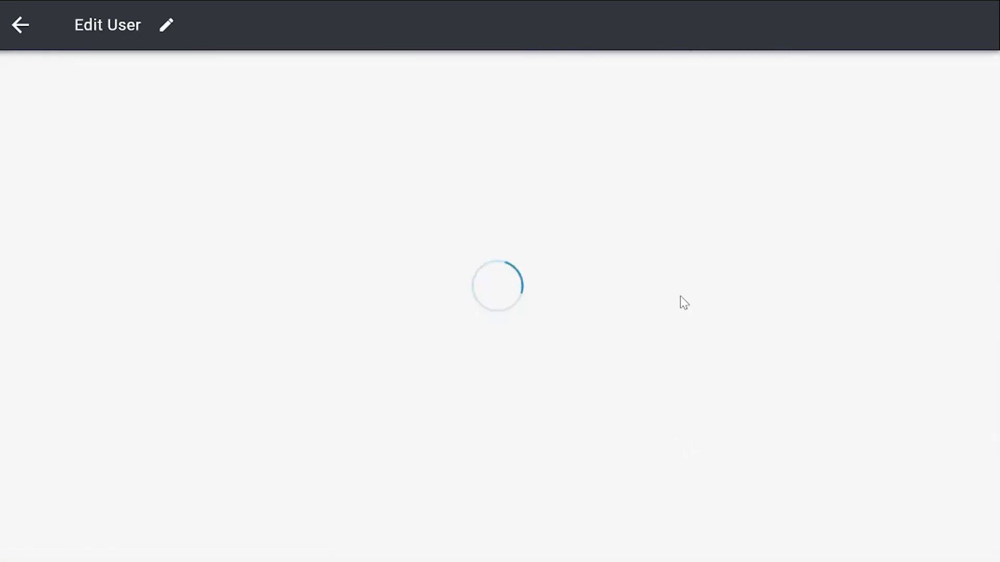
click(928, 376)
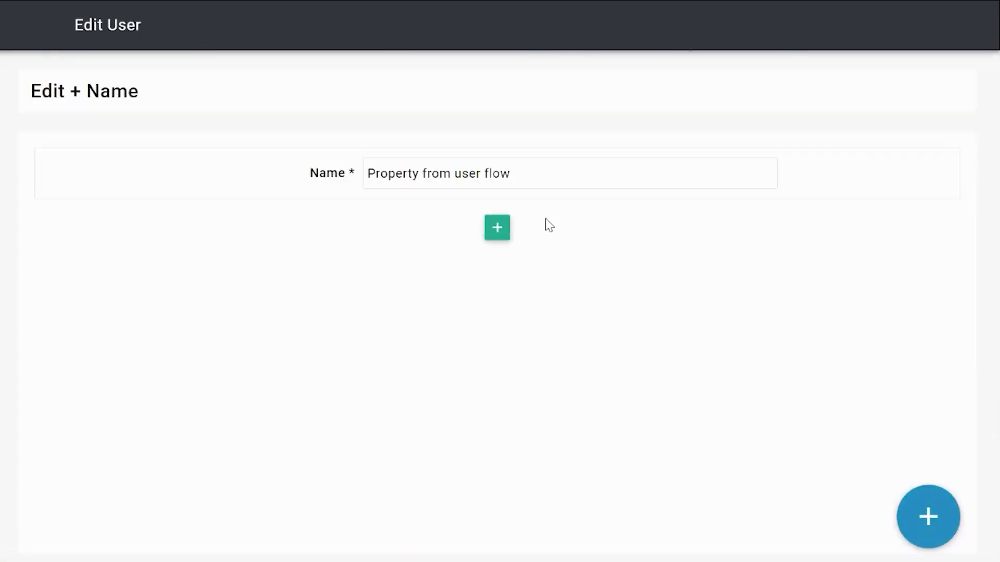
click(495, 227)
scroll(427, 360, down, 2)
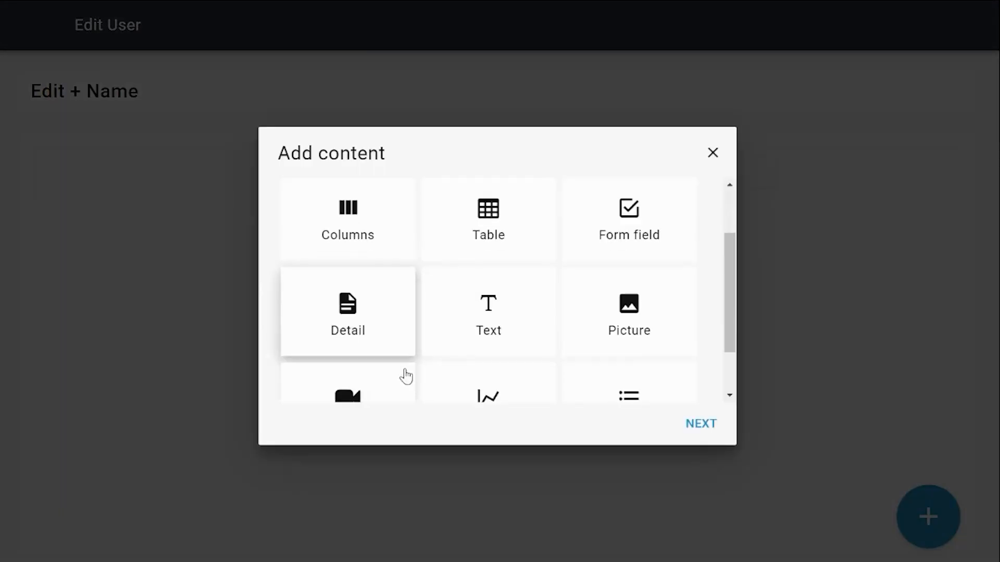
scroll(495, 364, down, 1)
click(602, 357)
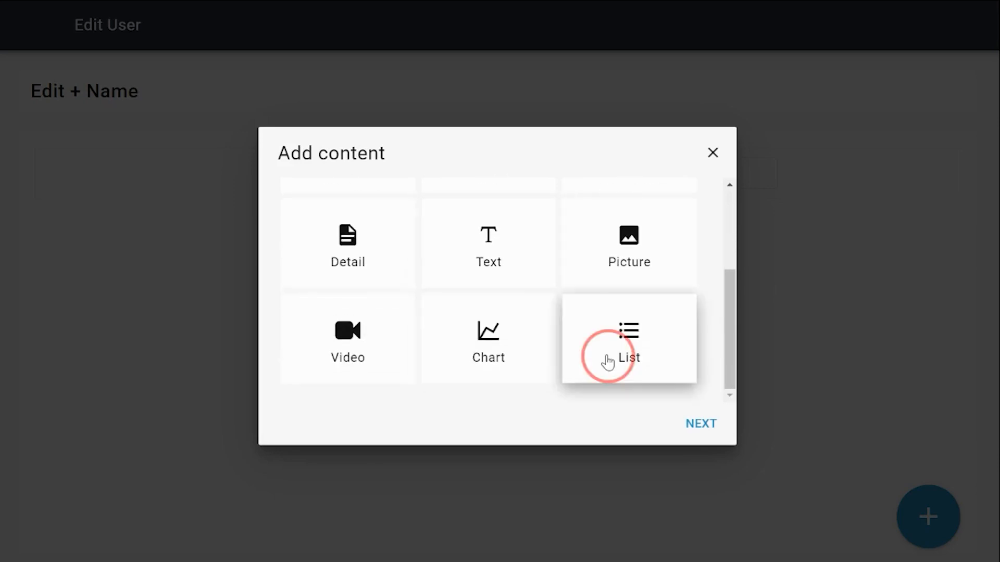
scroll(433, 369, up, 2)
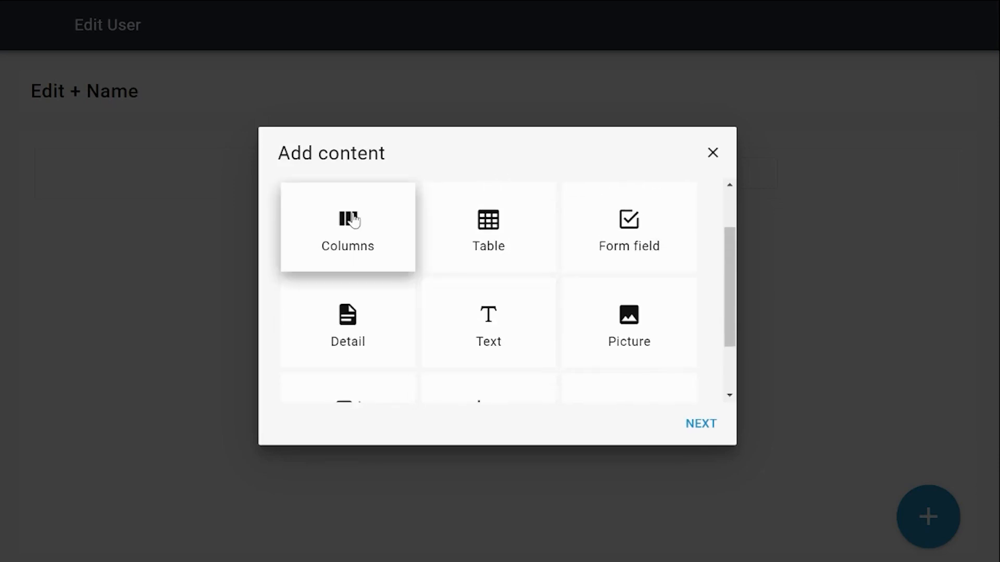
click(603, 260)
click(698, 431)
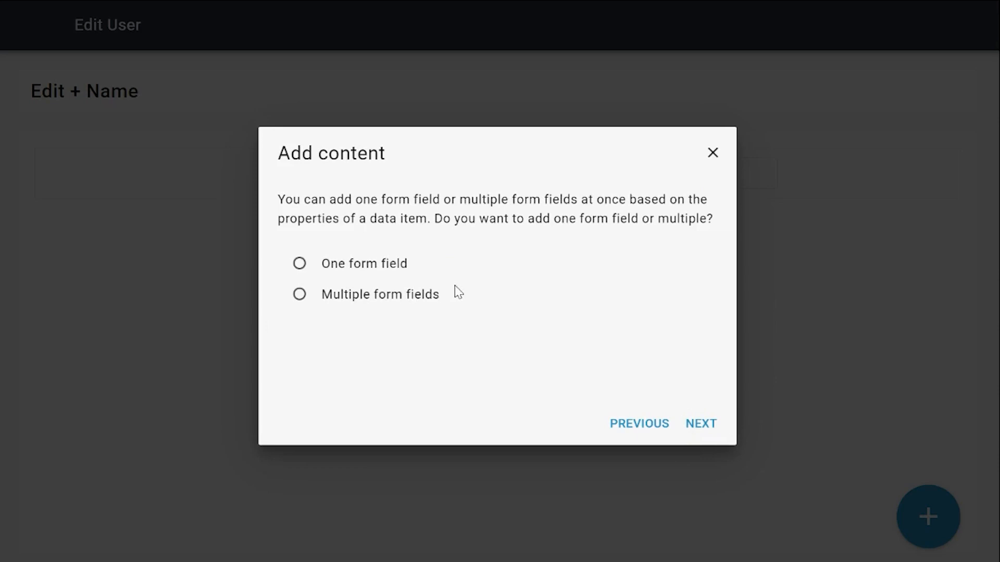
click(336, 265)
click(701, 422)
Base the form field on the User type pick list of the User data item
scroll(351, 386, down, 2)
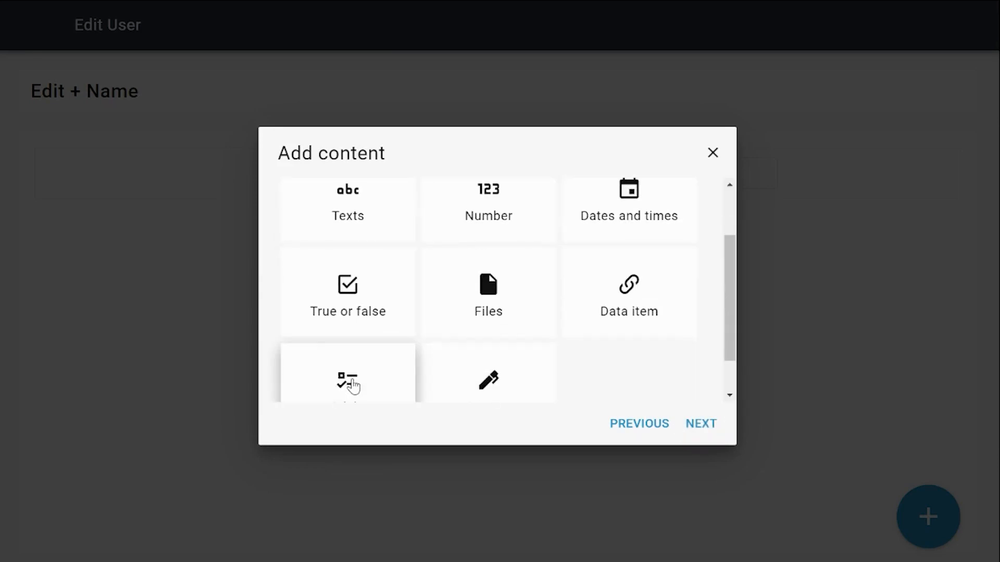
click(350, 386)
scroll(529, 330, down, 1)
click(700, 422)
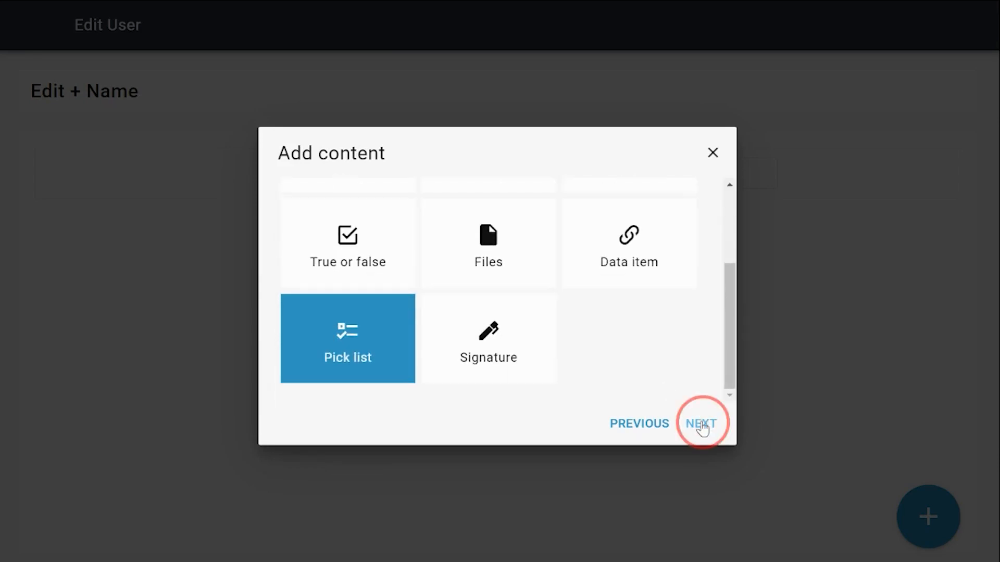
click(290, 299)
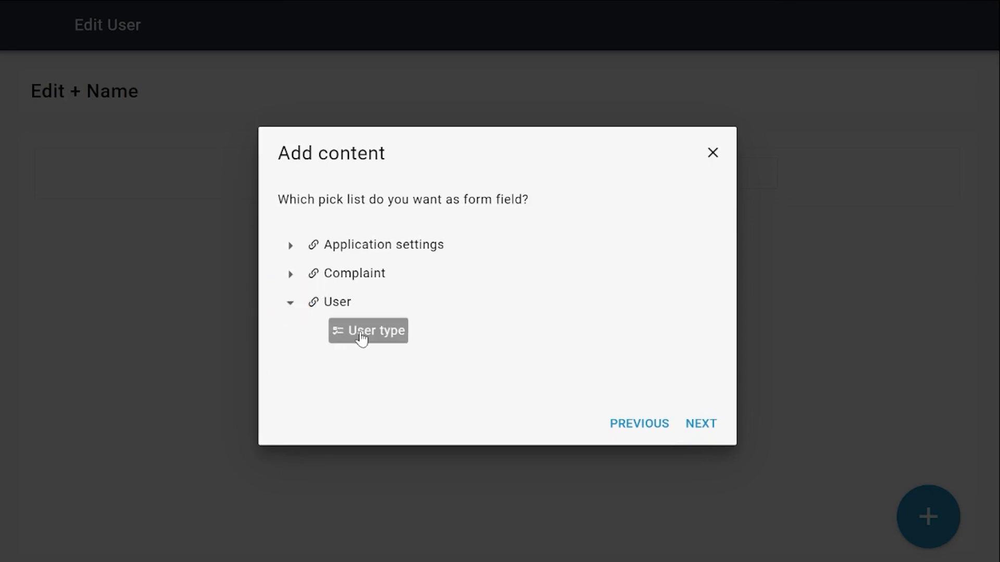
click(359, 336)
click(701, 436)
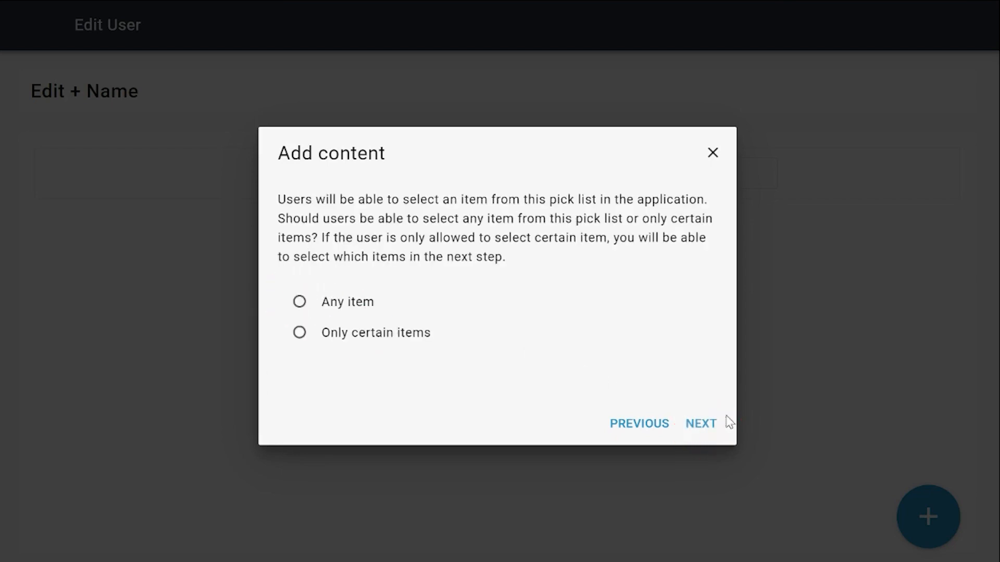
Allow any item of the pick list to be selected and enter the form field's label
click(335, 301)
click(701, 426)
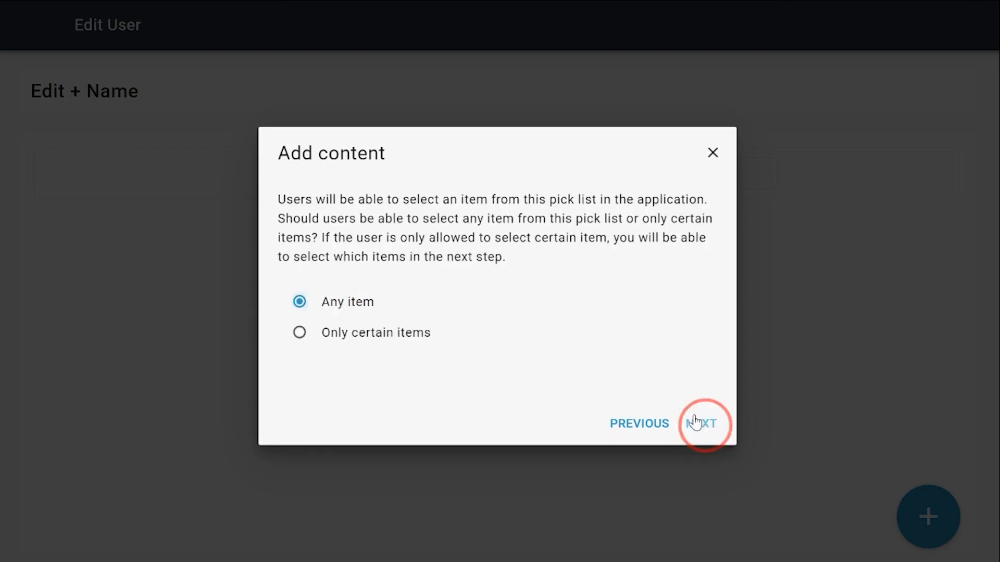
text(User)
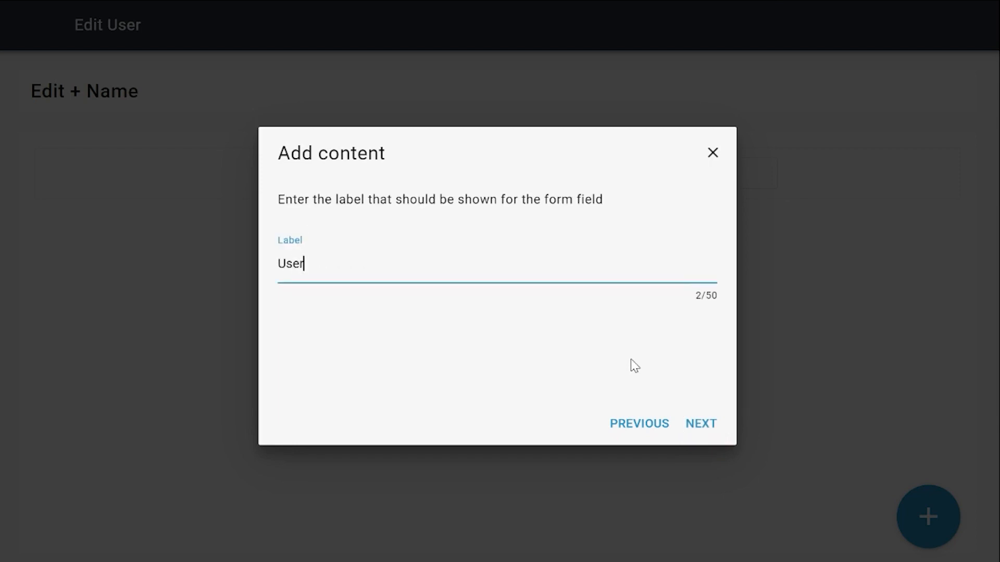
text(t)
click(712, 430)
click(706, 434)
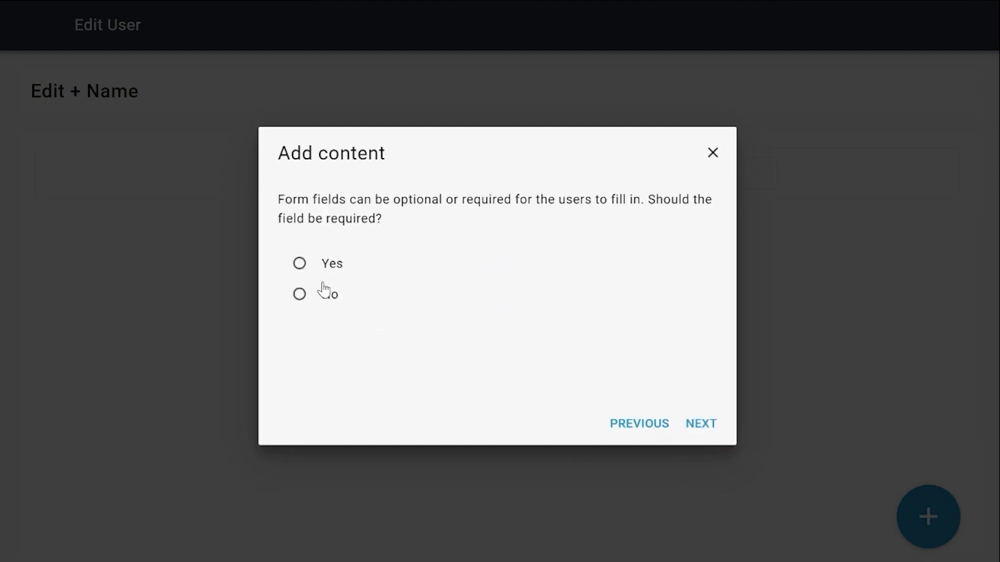
Make the User type form field required and choose to prefill it with a value from the user flow
click(331, 263)
click(699, 424)
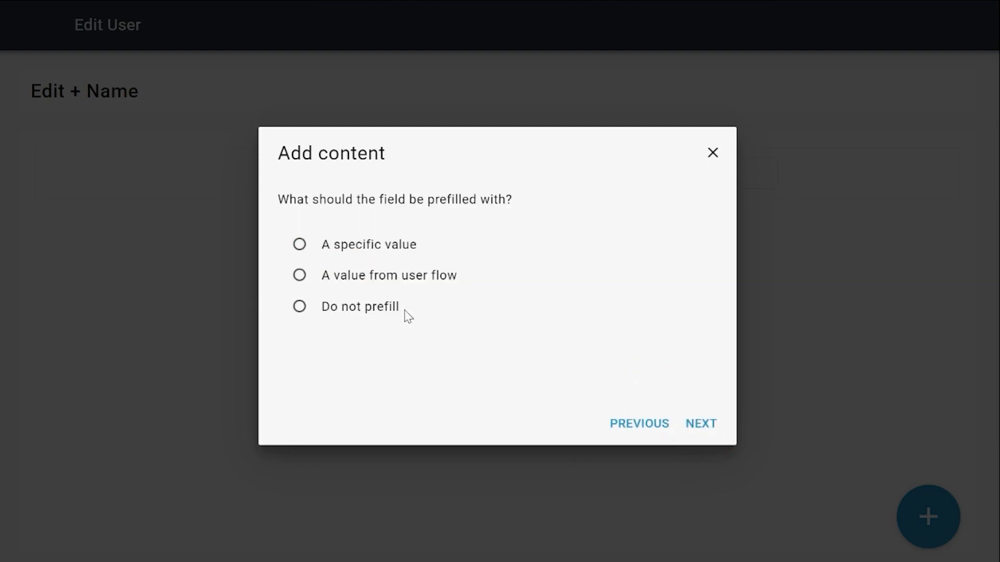
click(352, 275)
click(701, 429)
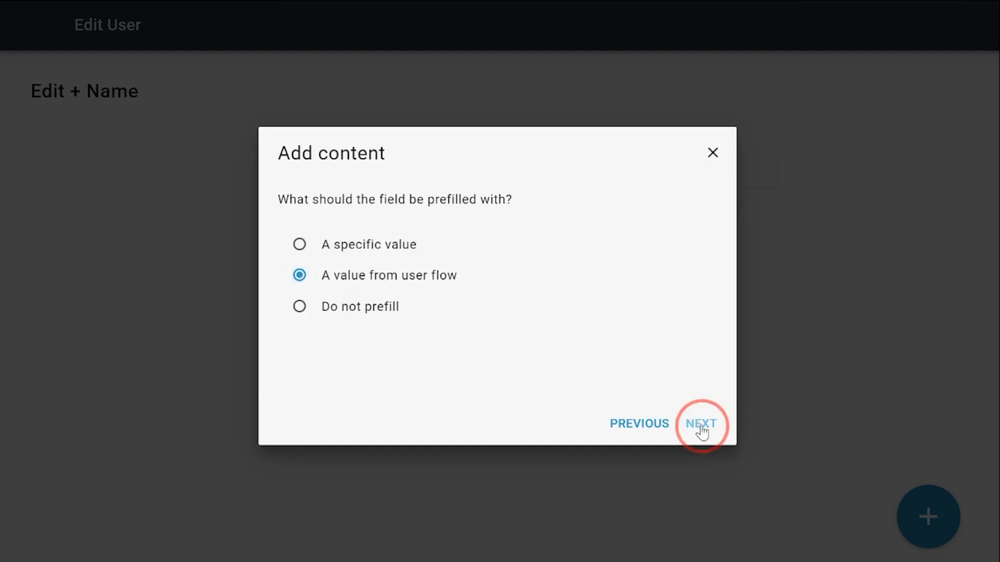
Prefill the field with the User type of the selected user in the table and add no validation rule
click(290, 274)
click(317, 302)
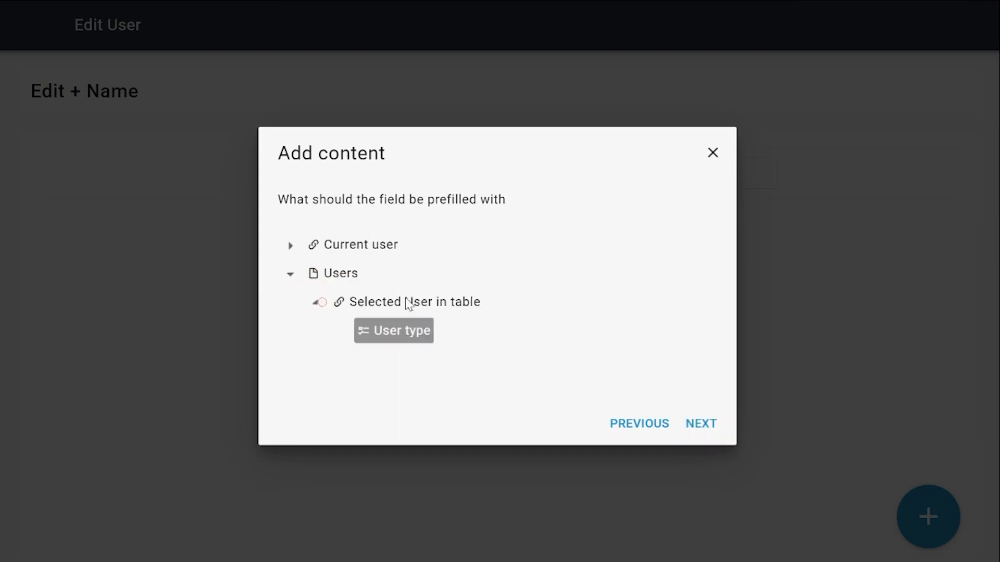
click(399, 335)
click(699, 424)
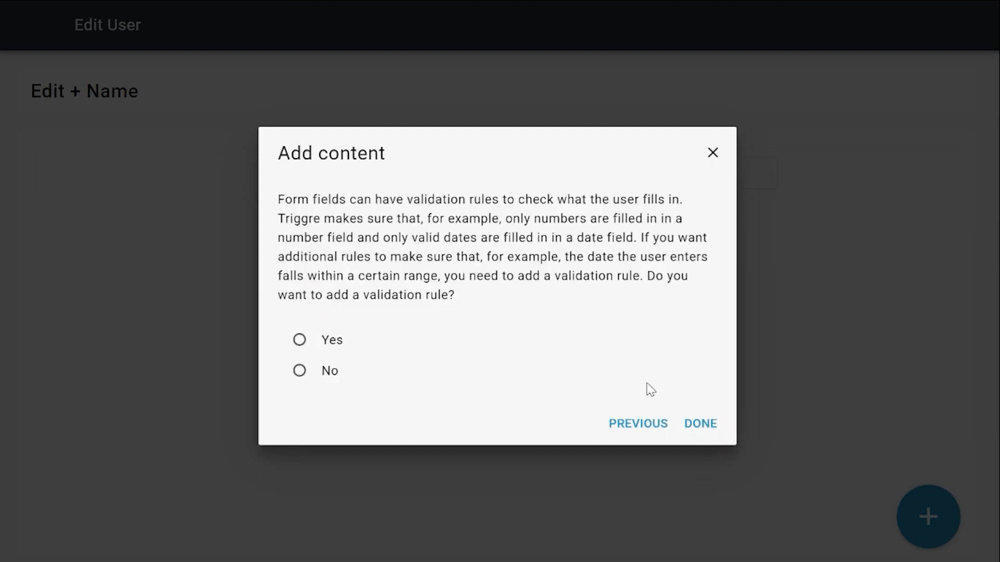
click(332, 373)
click(701, 424)
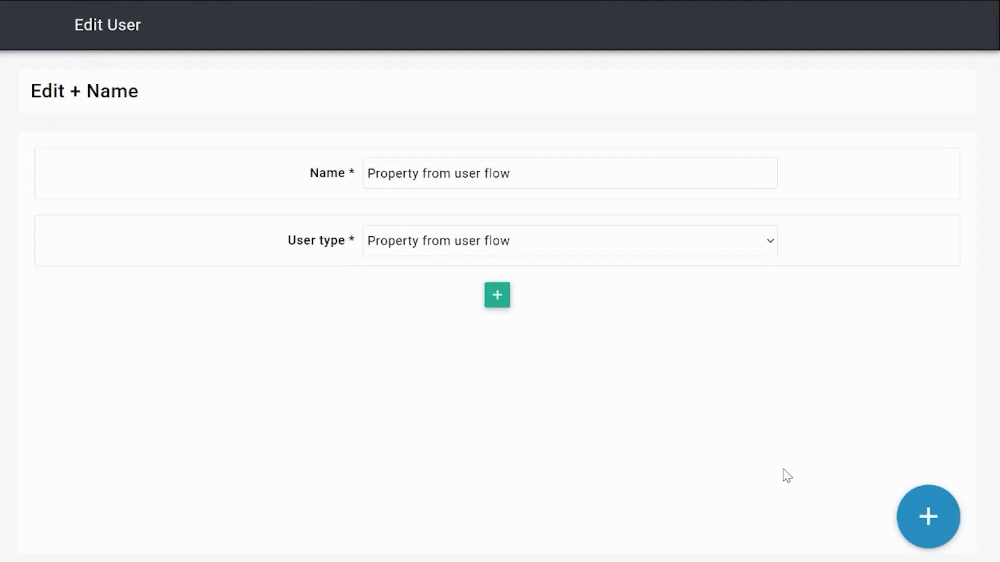
Set the Update User step's User type input to the User type pick list from the Edit User page
click(928, 521)
click(20, 23)
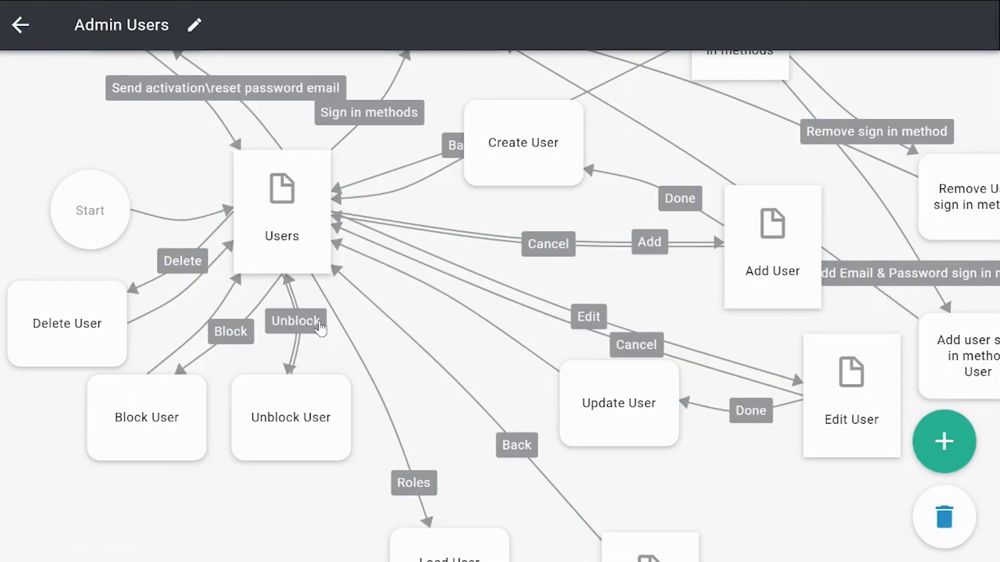
click(636, 417)
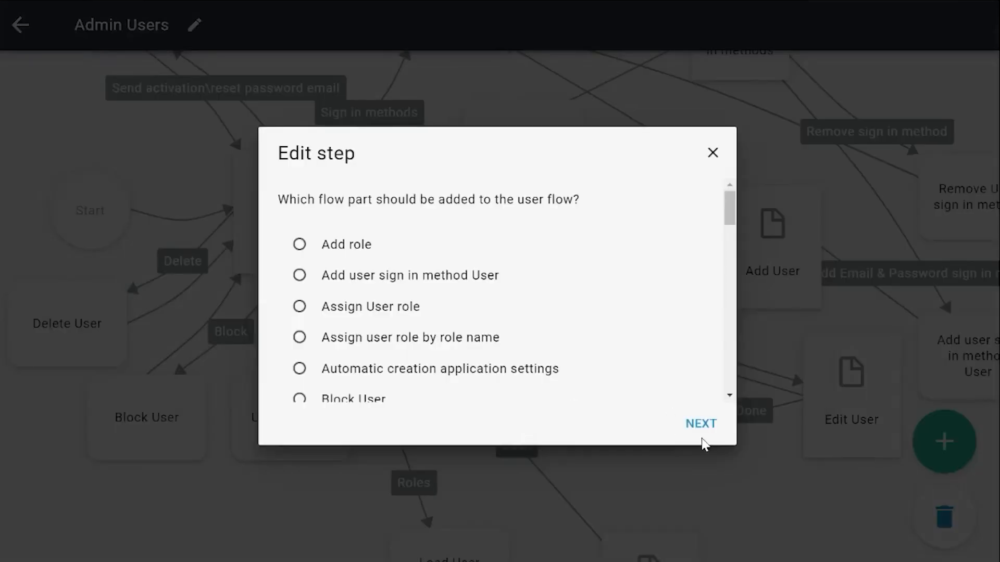
click(702, 426)
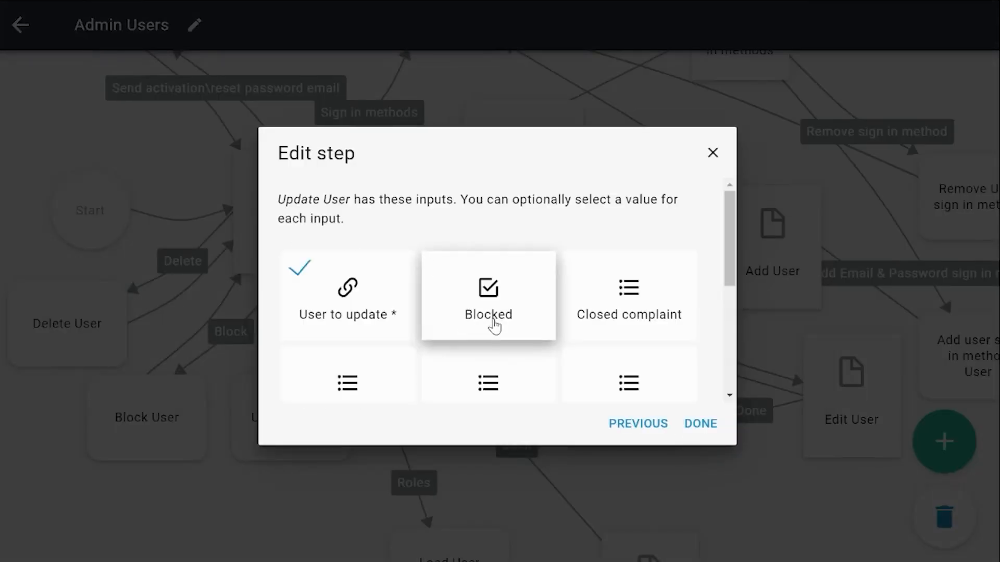
scroll(498, 329, down, 5)
click(370, 372)
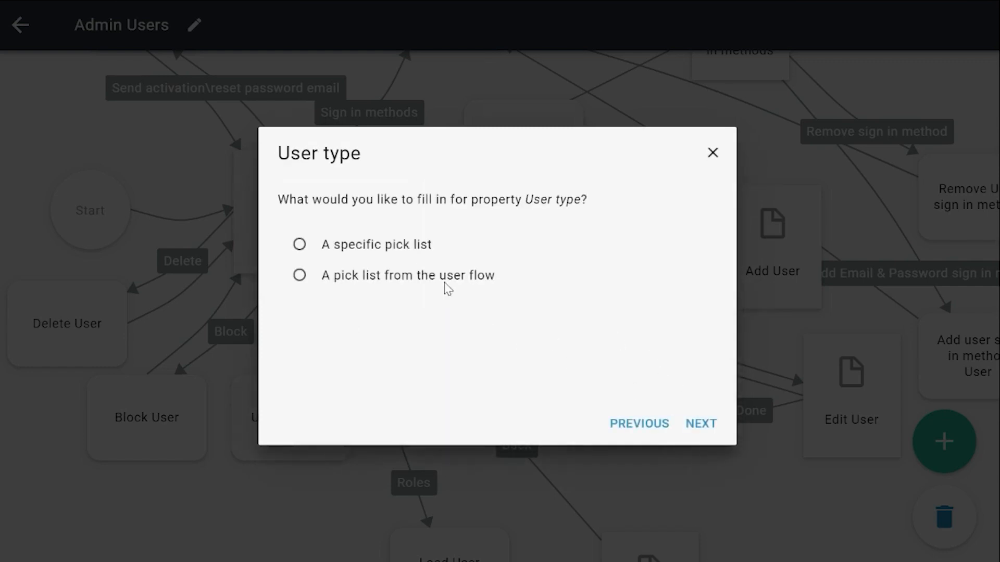
click(411, 277)
click(717, 435)
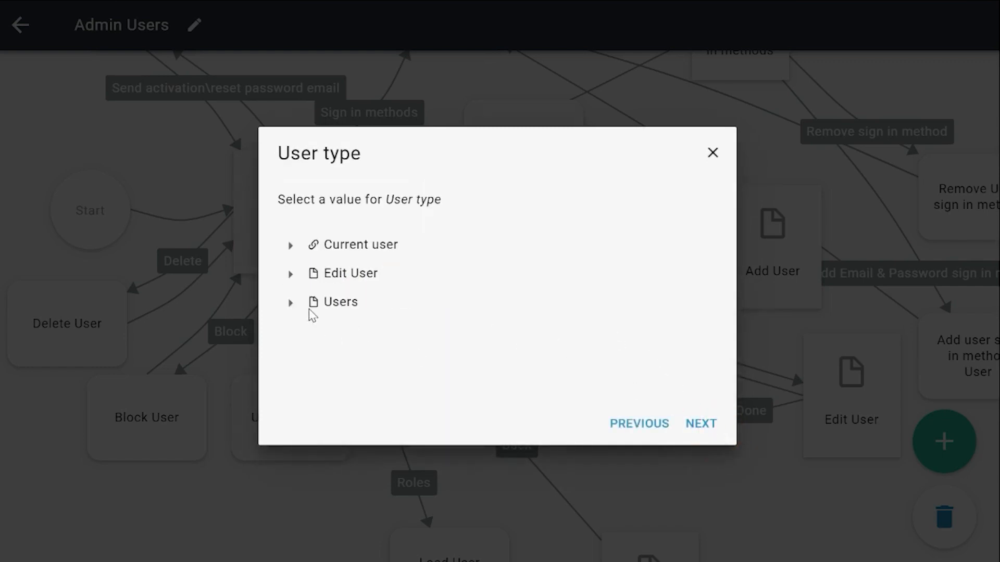
click(291, 274)
click(333, 303)
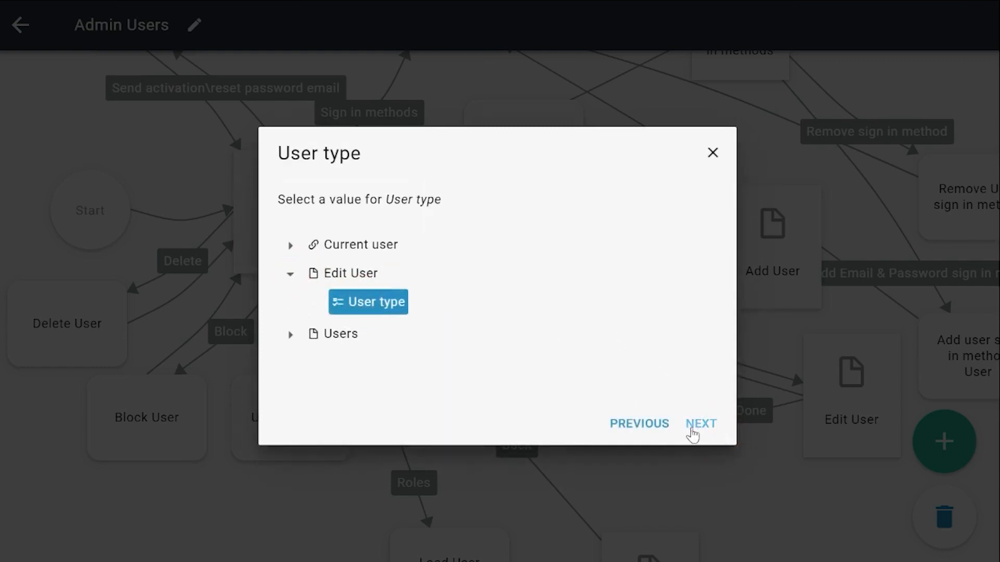
click(693, 434)
click(700, 425)
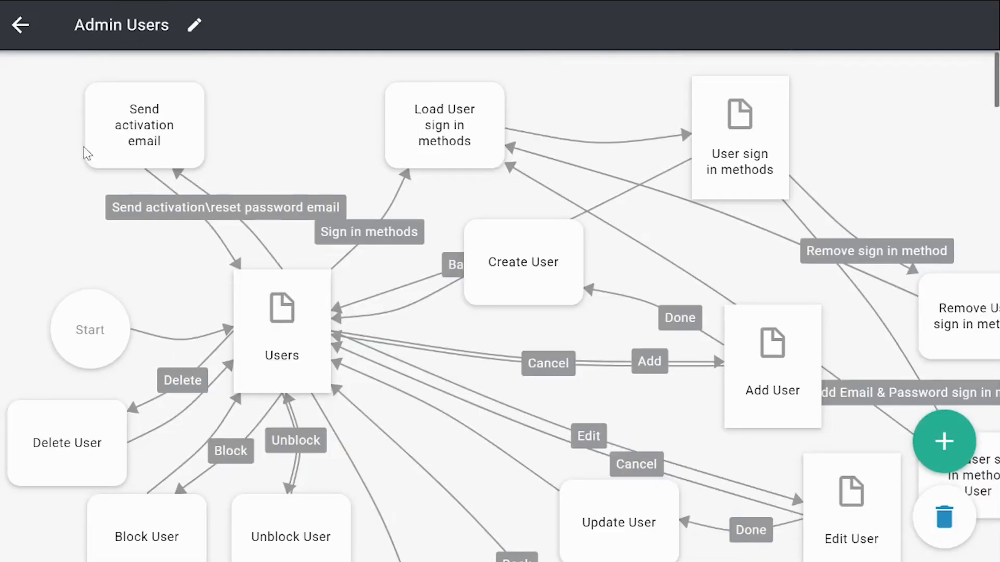
Create a new automation flow and rename it Change user type
click(22, 27)
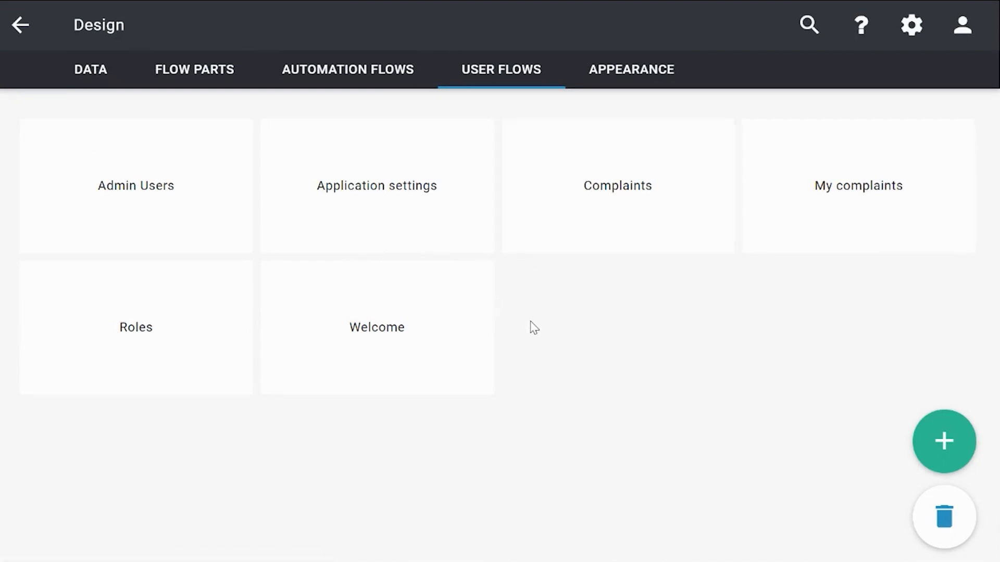
click(373, 83)
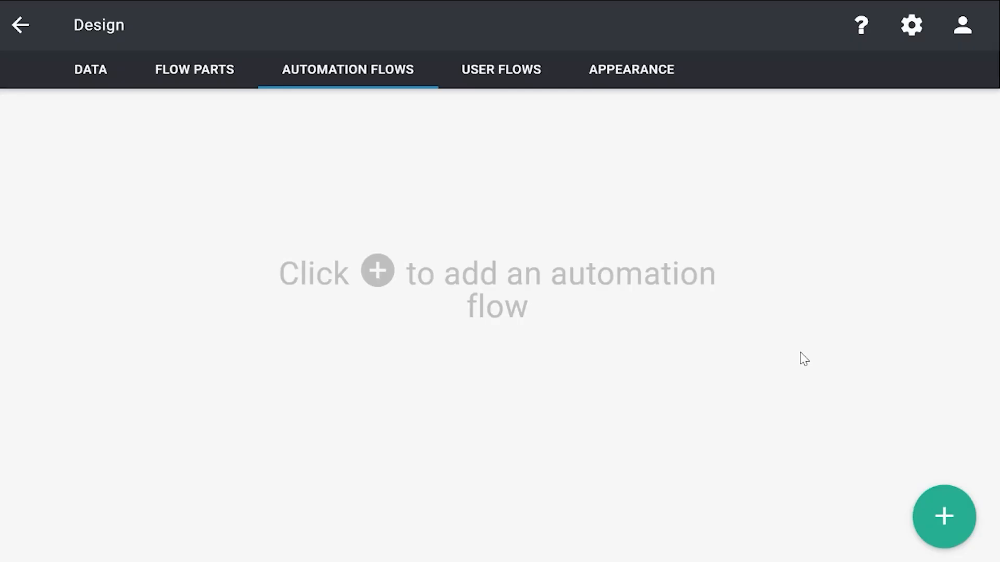
click(969, 525)
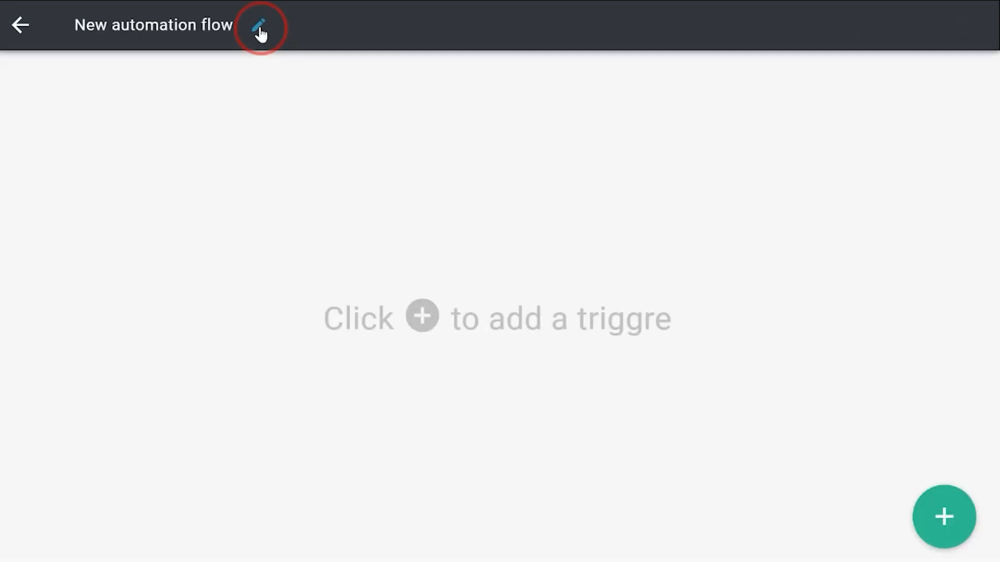
click(260, 34)
drag(520, 292, 321, 267)
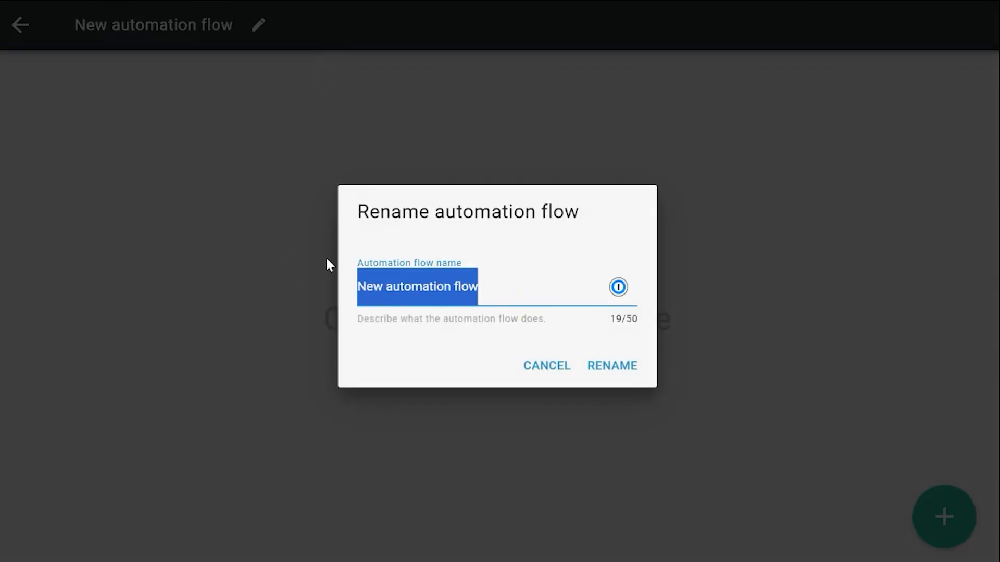
text(Change user)
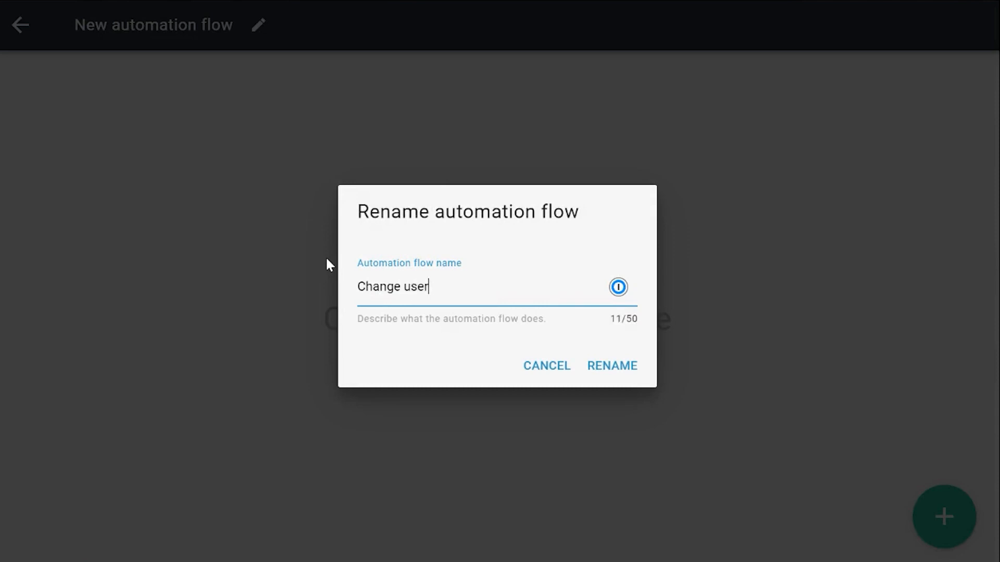
text( type)
click(625, 363)
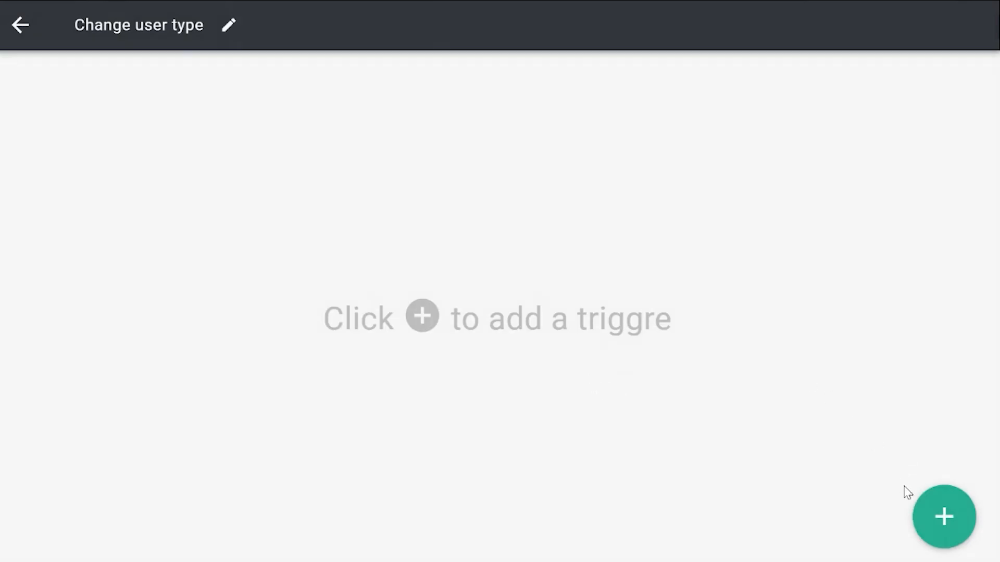
Add a data triggre that starts the flow when the User type property of a User is edited
click(932, 493)
click(630, 336)
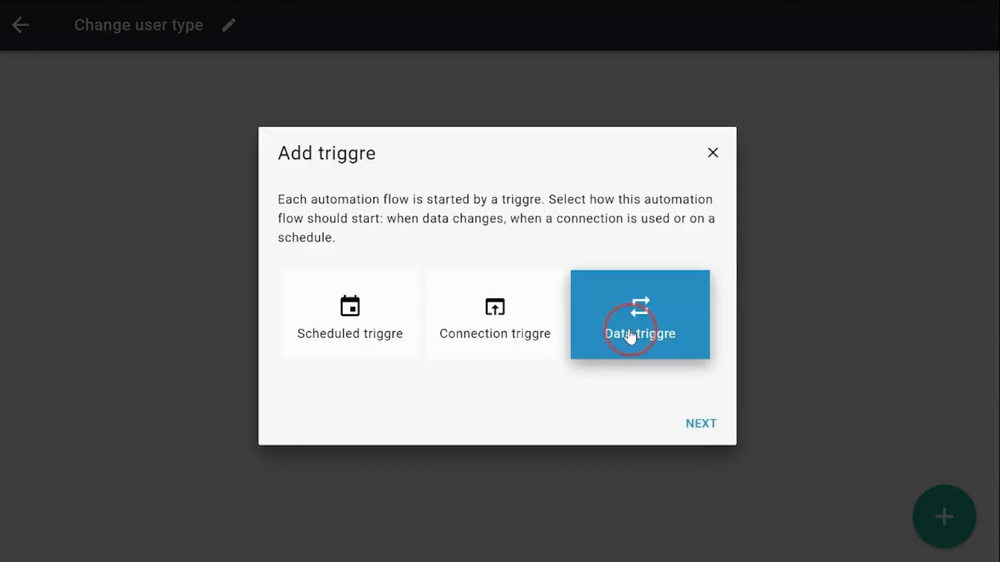
click(689, 428)
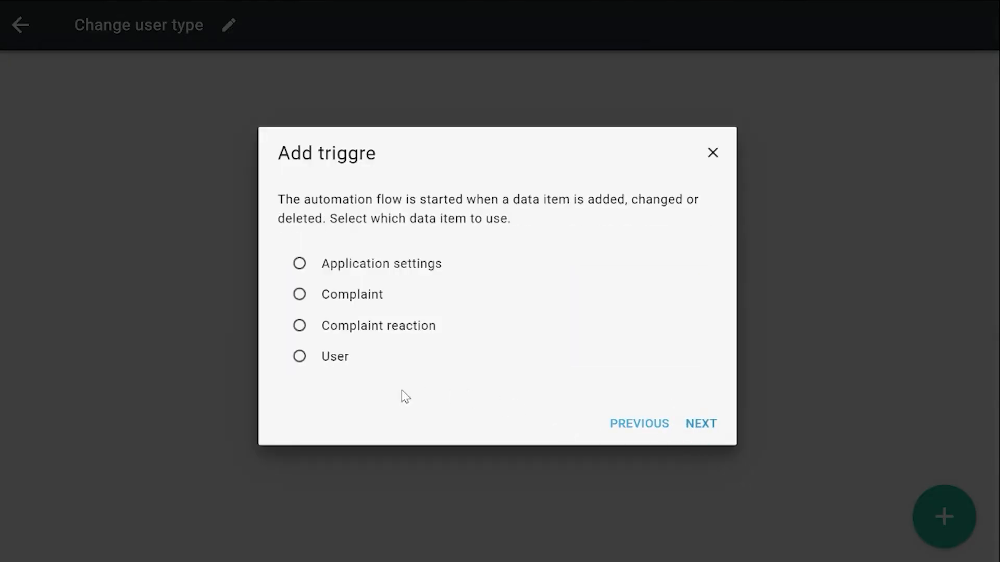
click(325, 363)
click(698, 428)
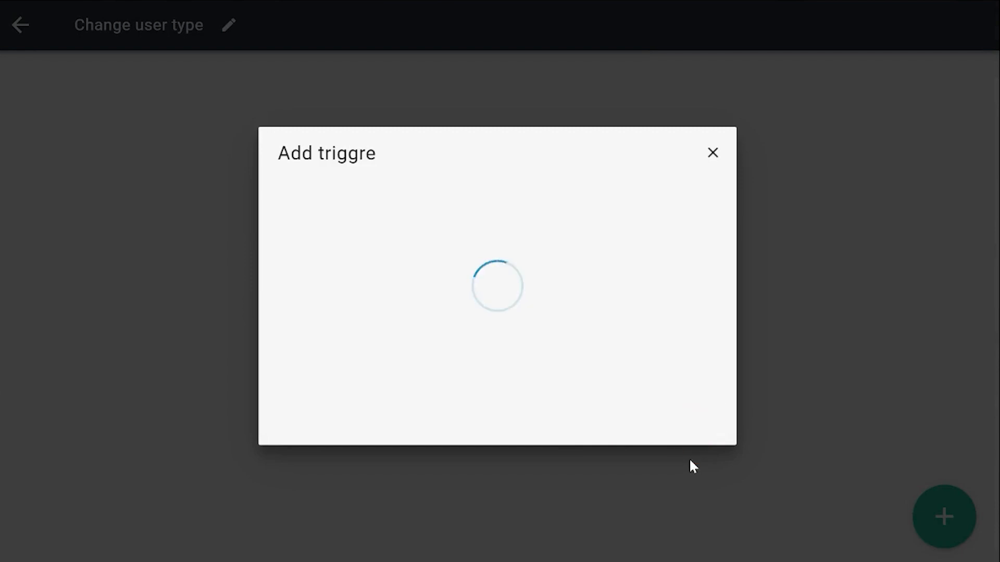
click(401, 281)
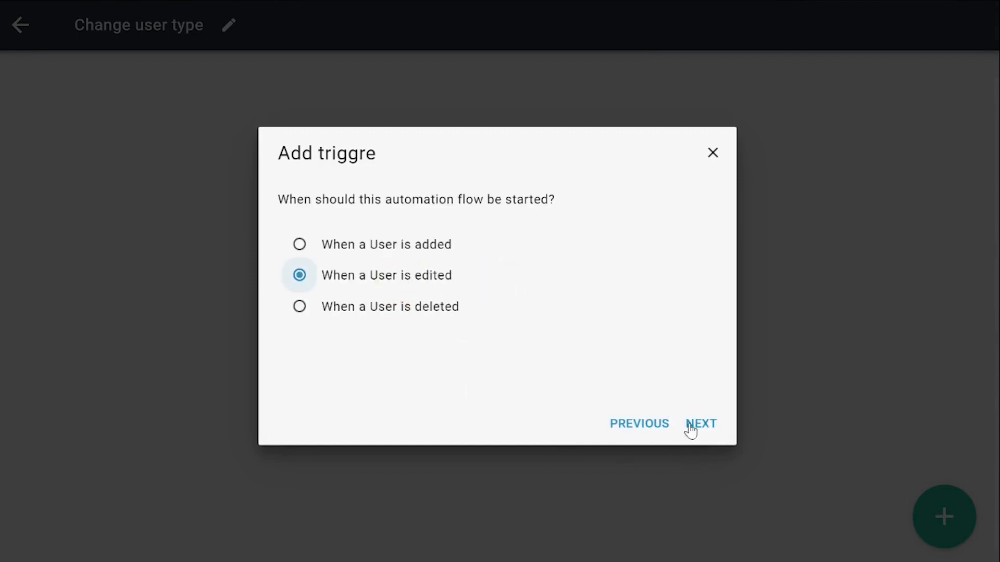
click(705, 423)
click(416, 341)
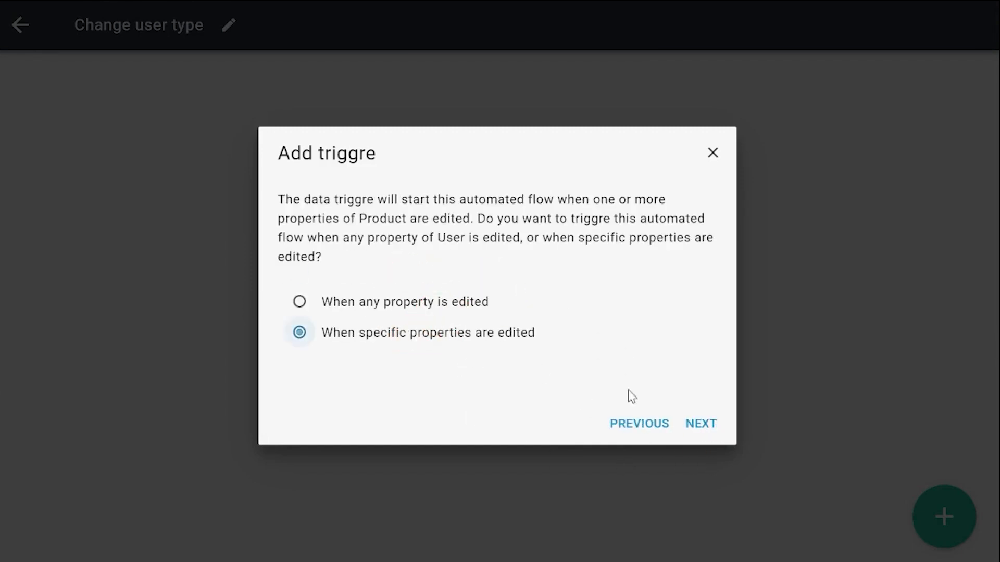
click(702, 426)
click(357, 359)
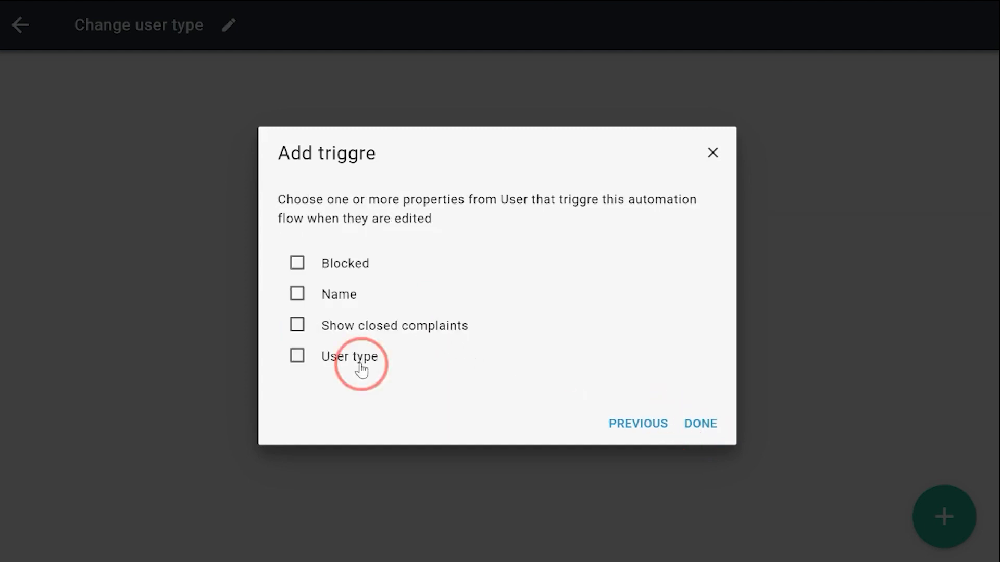
click(699, 427)
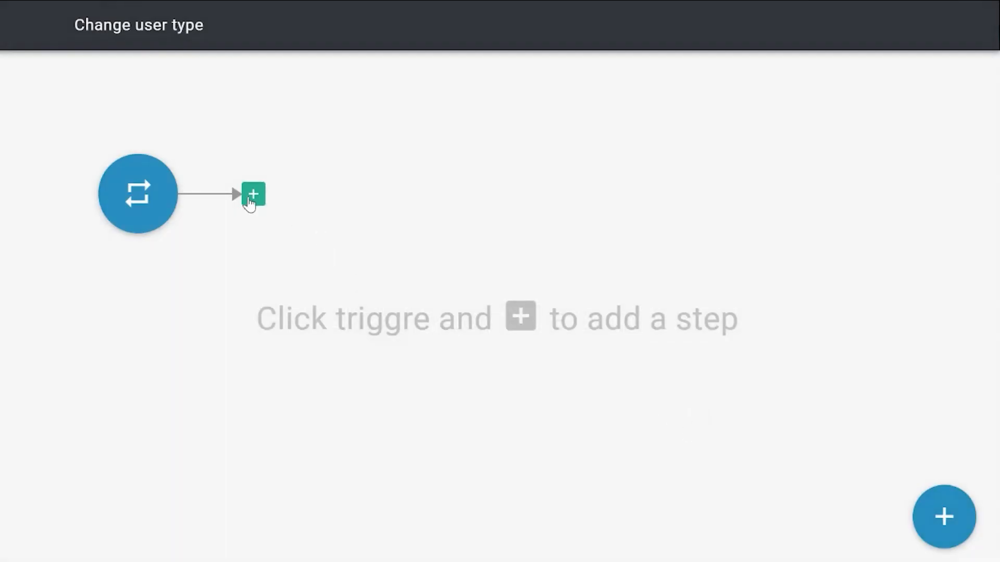
Add an Unassign user role by role name flow part after the triggre, with User set to User (after change)
click(253, 198)
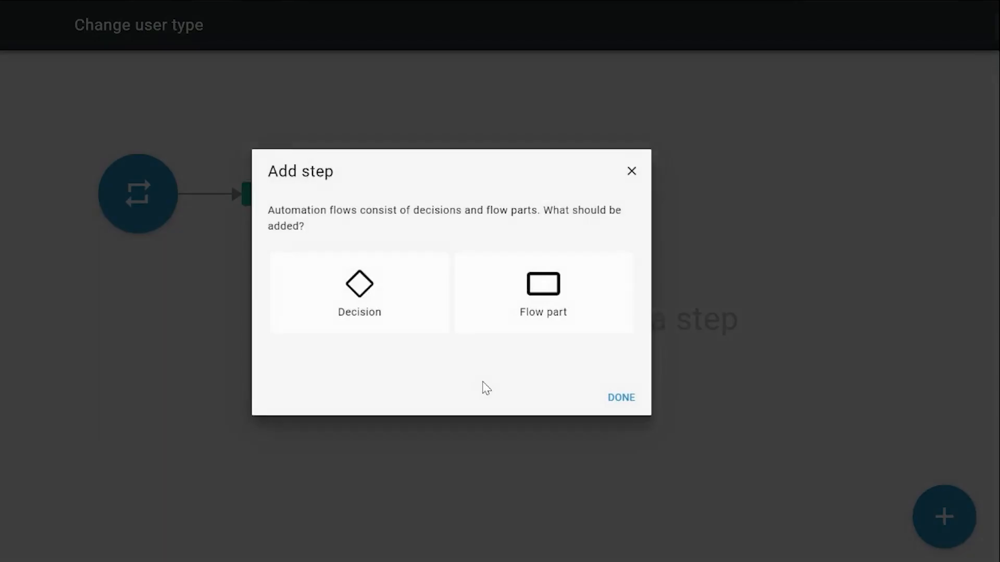
click(592, 291)
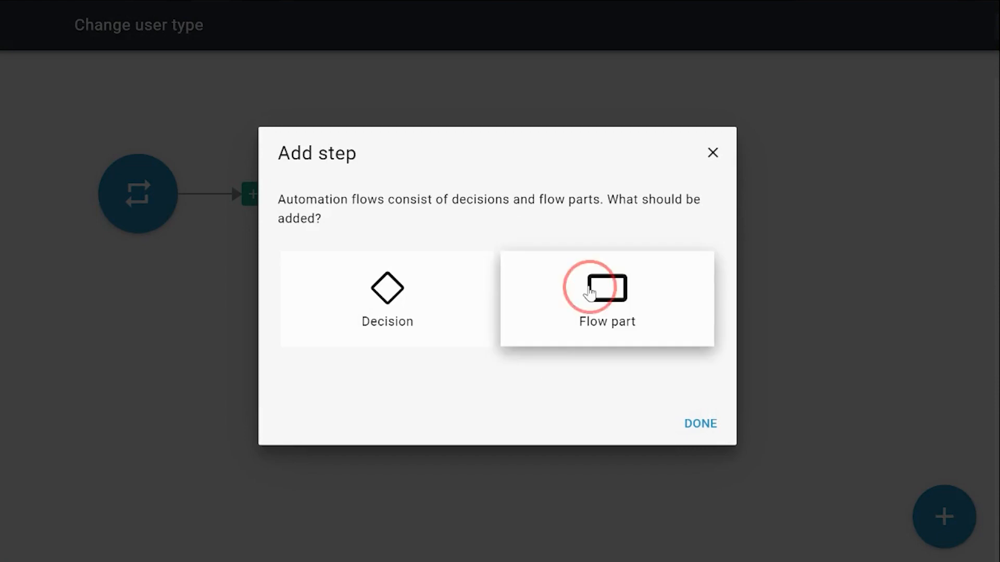
click(704, 426)
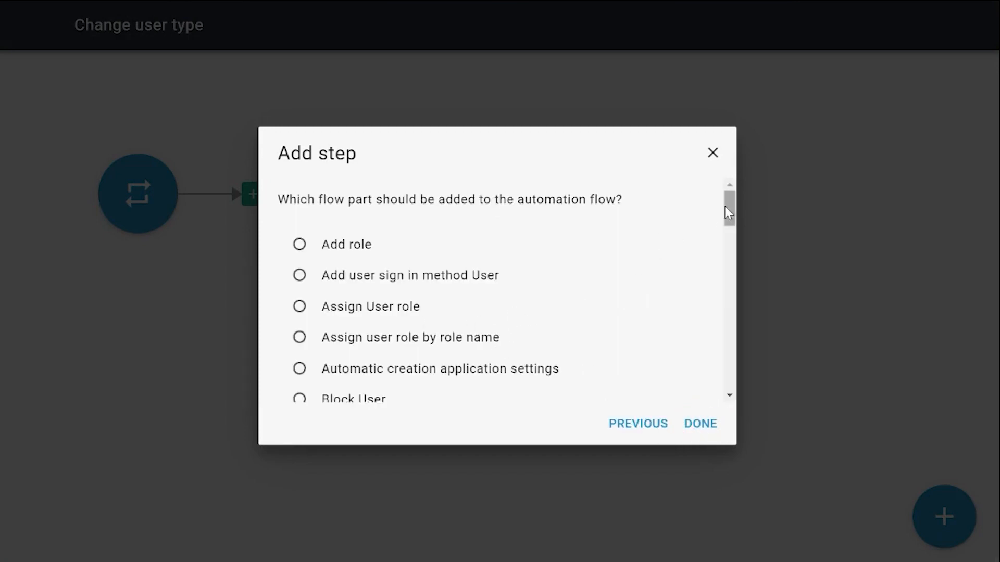
drag(728, 212, 720, 364)
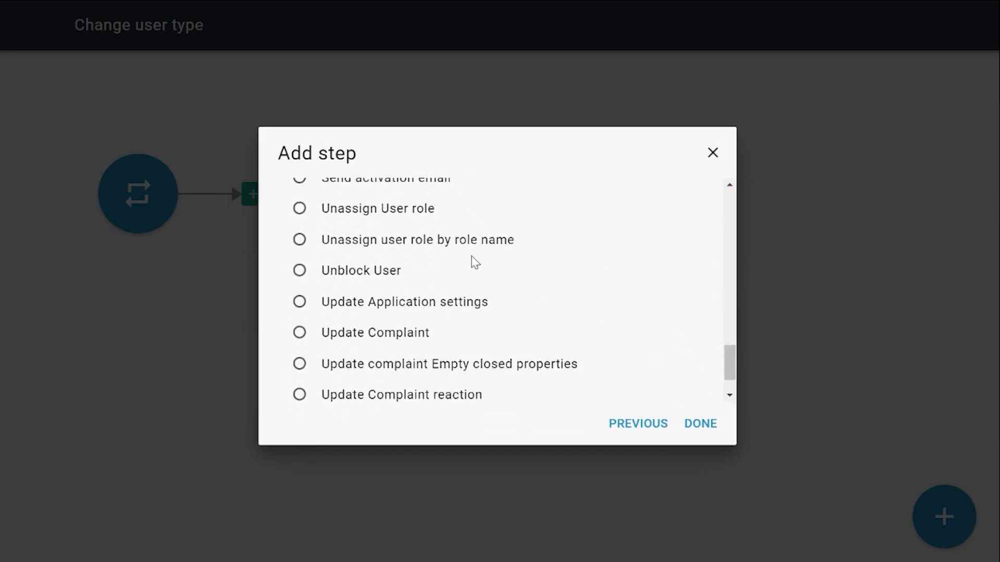
click(455, 243)
click(701, 433)
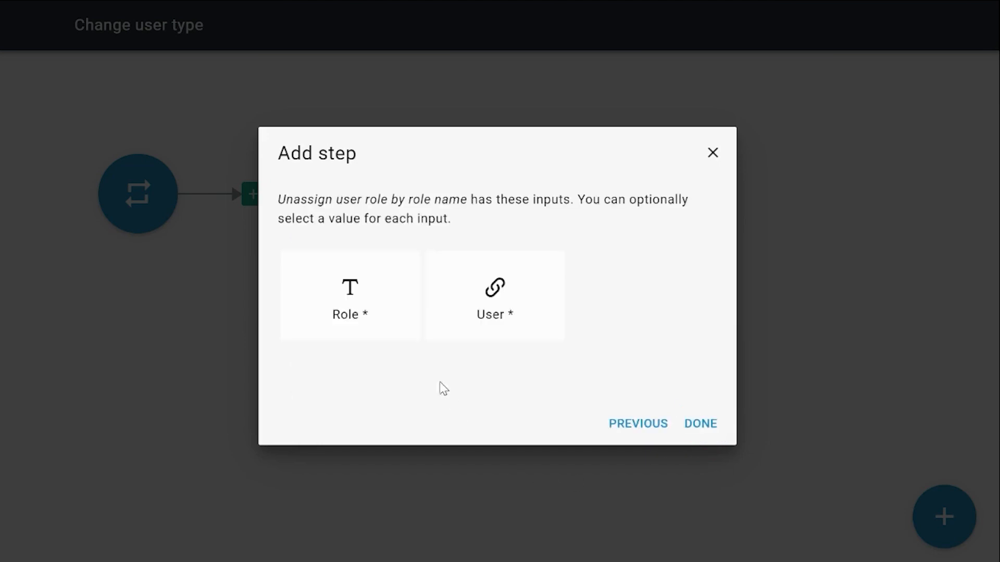
click(469, 302)
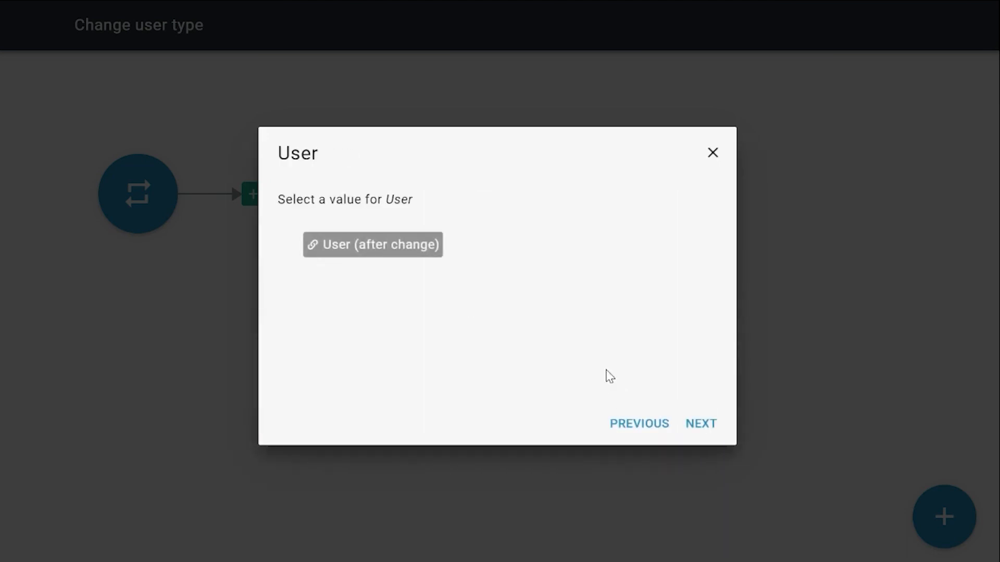
click(392, 255)
click(708, 430)
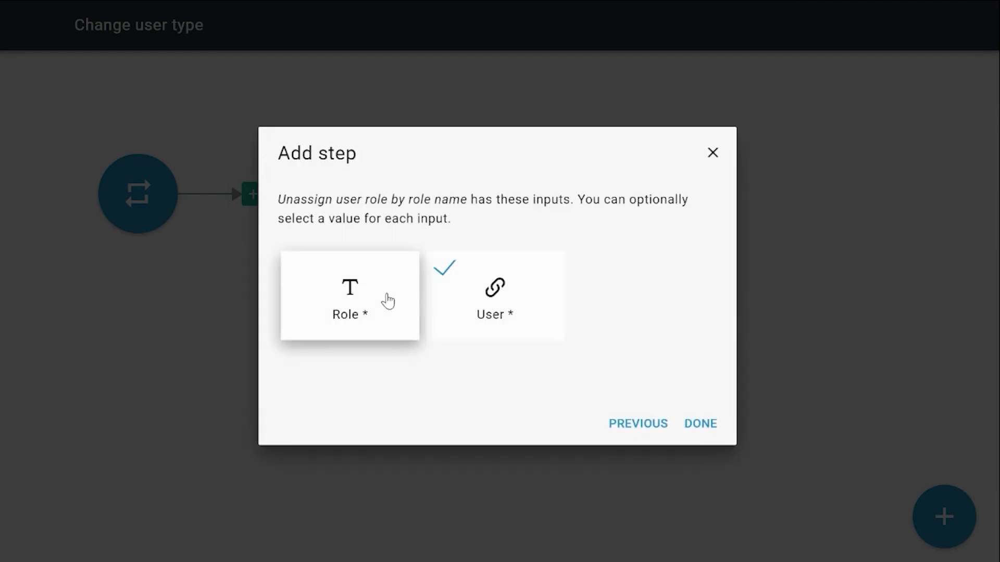
Set the Unassign user role by role name step's Role input to User (before change) User type and finish adding it
click(388, 300)
click(432, 281)
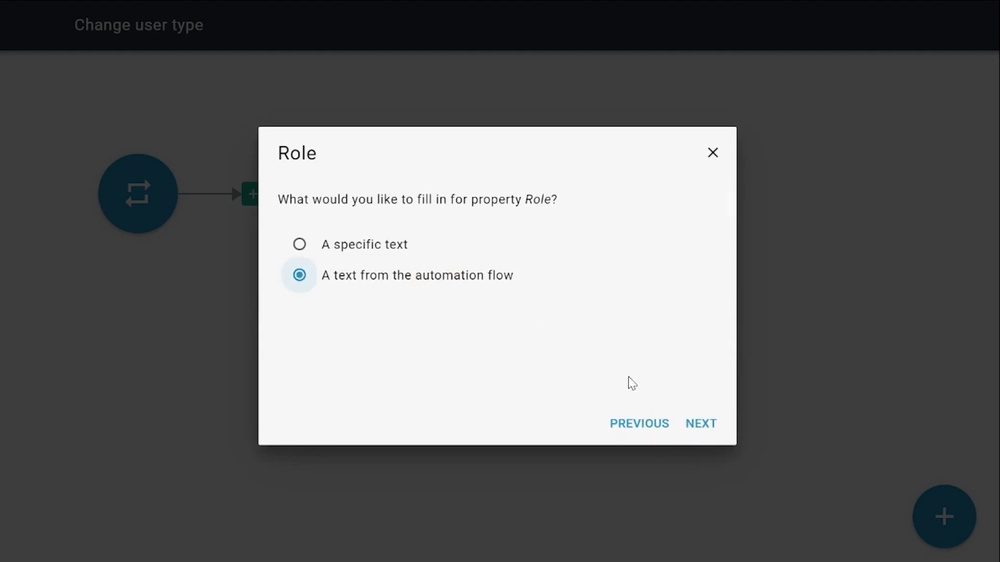
click(694, 422)
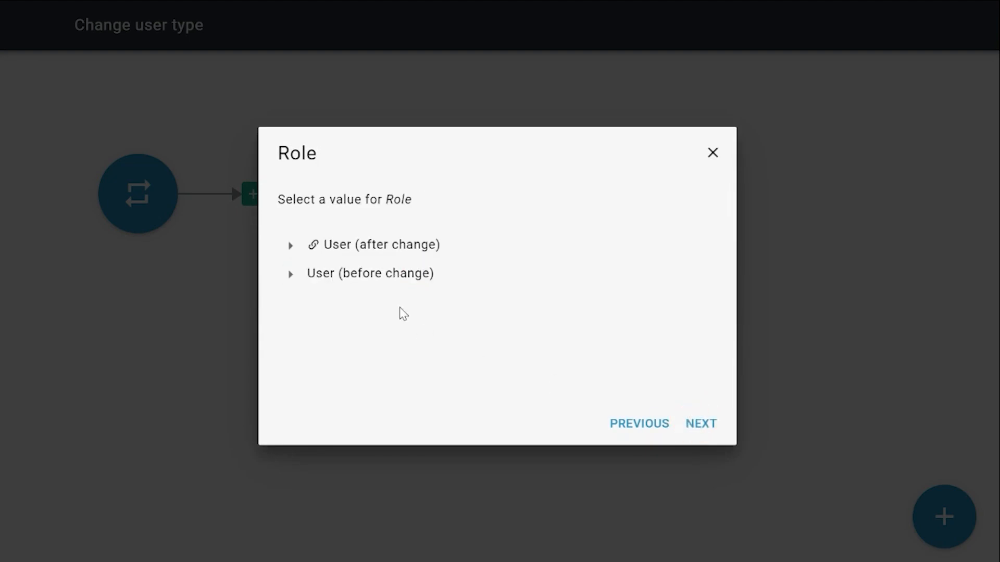
click(292, 275)
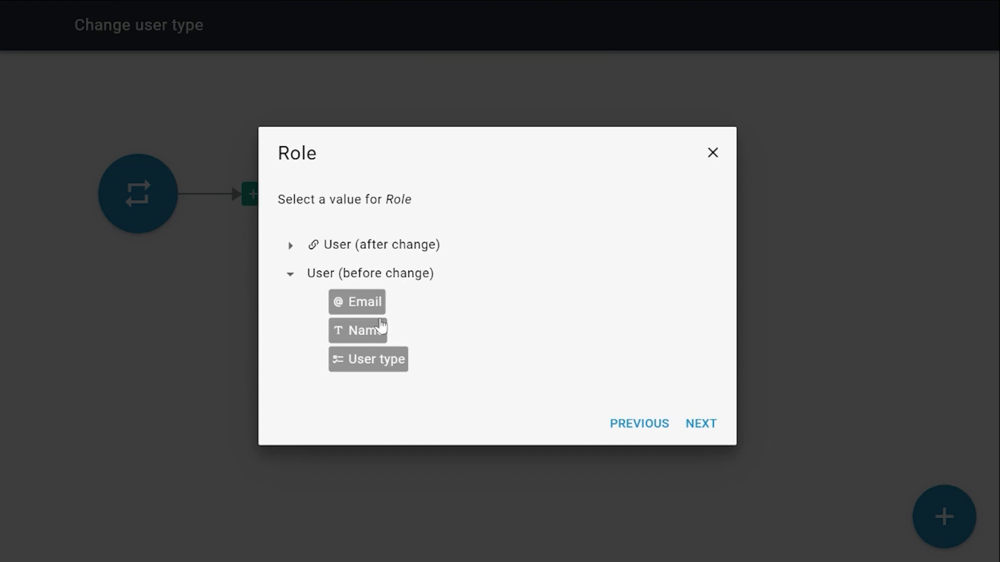
click(370, 367)
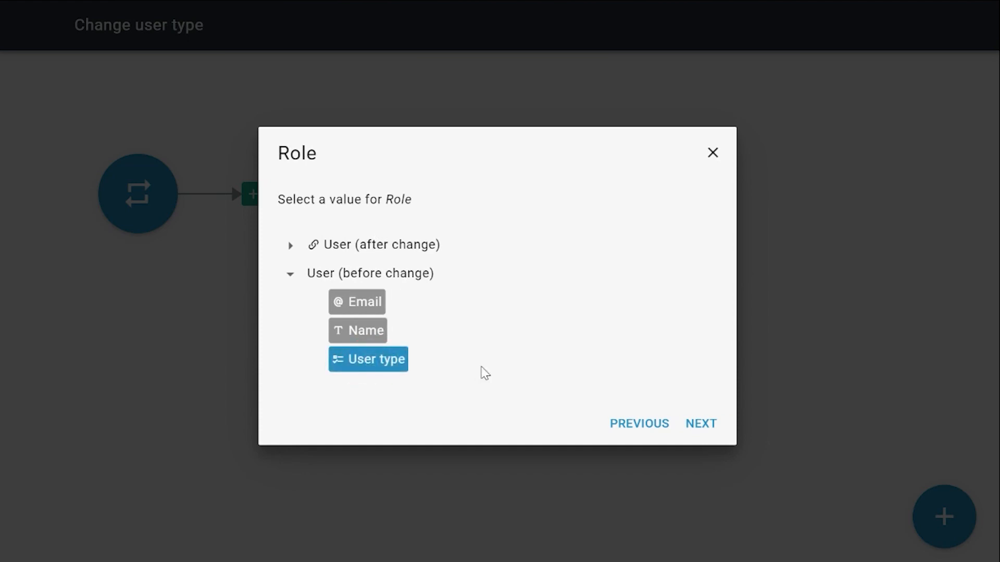
click(702, 427)
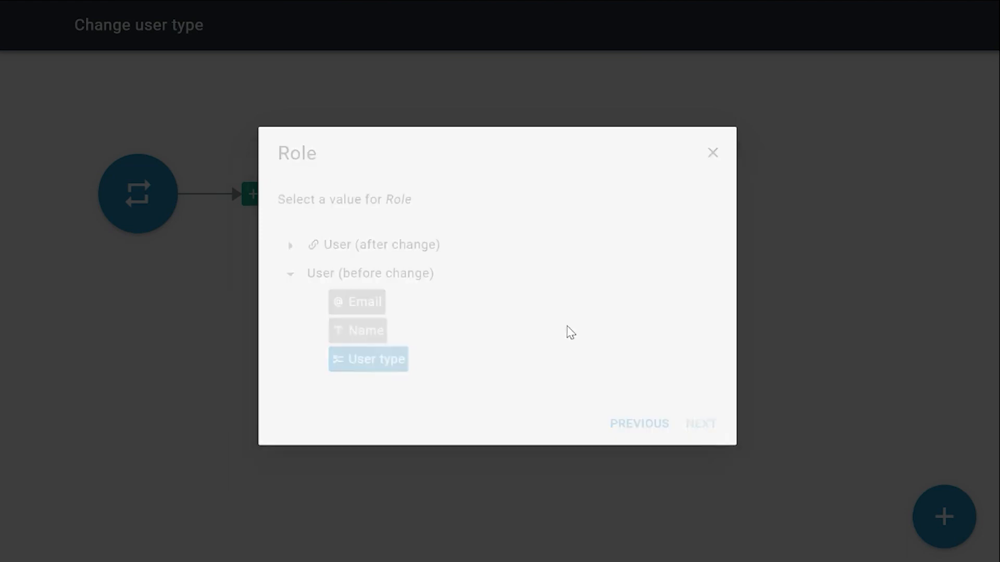
click(704, 424)
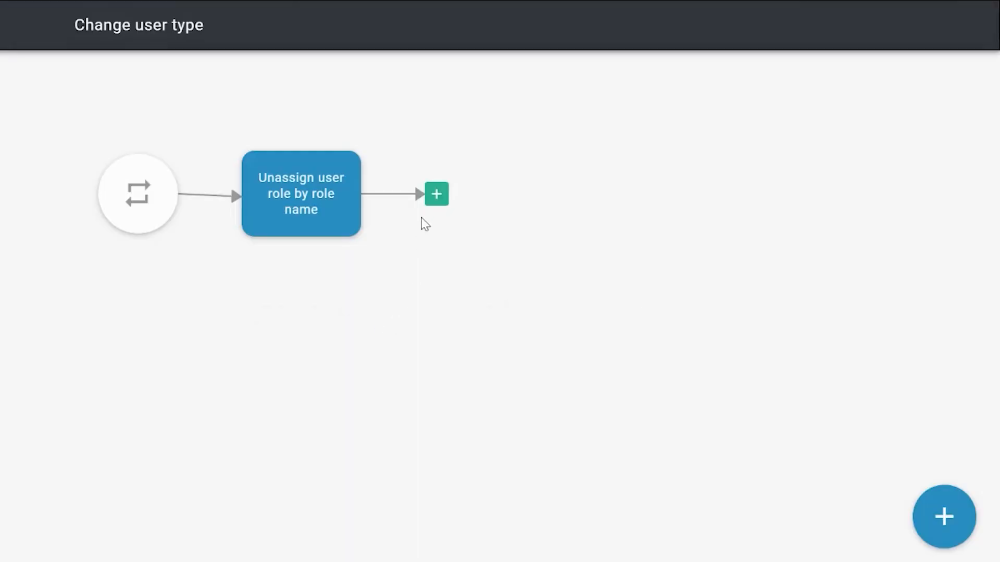
Add an Assign user role by role name flow part after the Unassign step
click(437, 195)
click(427, 270)
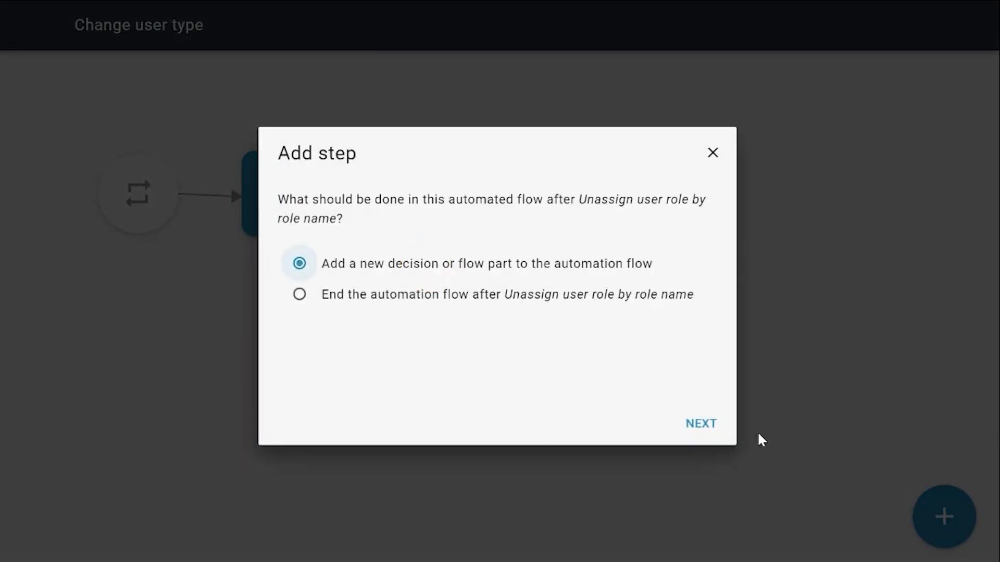
click(701, 424)
click(615, 319)
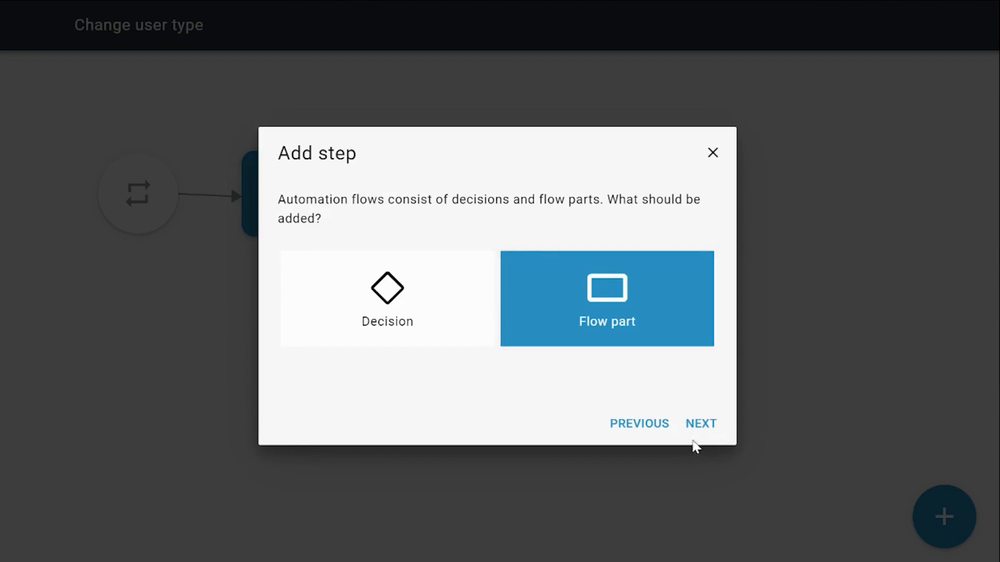
click(695, 426)
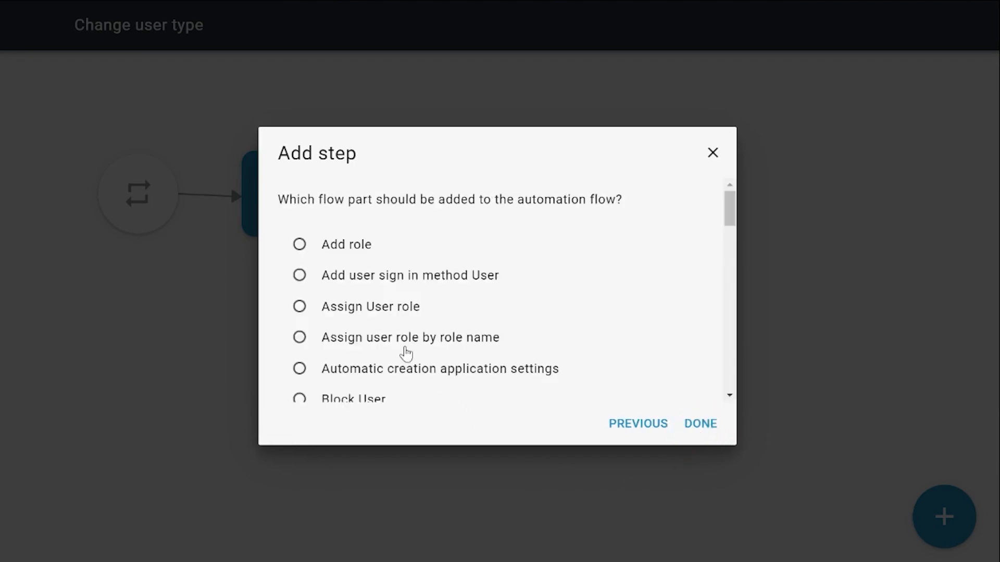
click(412, 339)
click(704, 426)
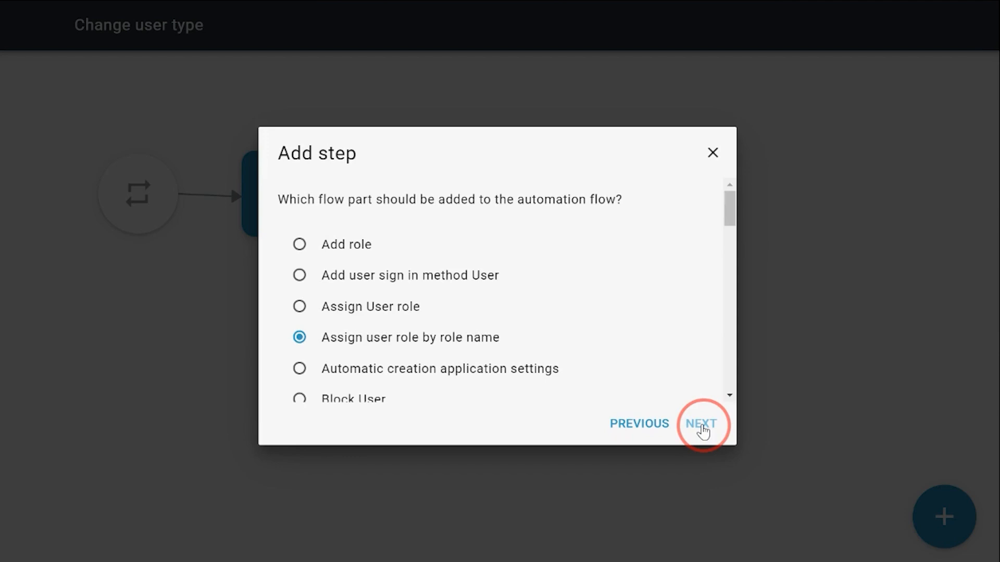
click(703, 430)
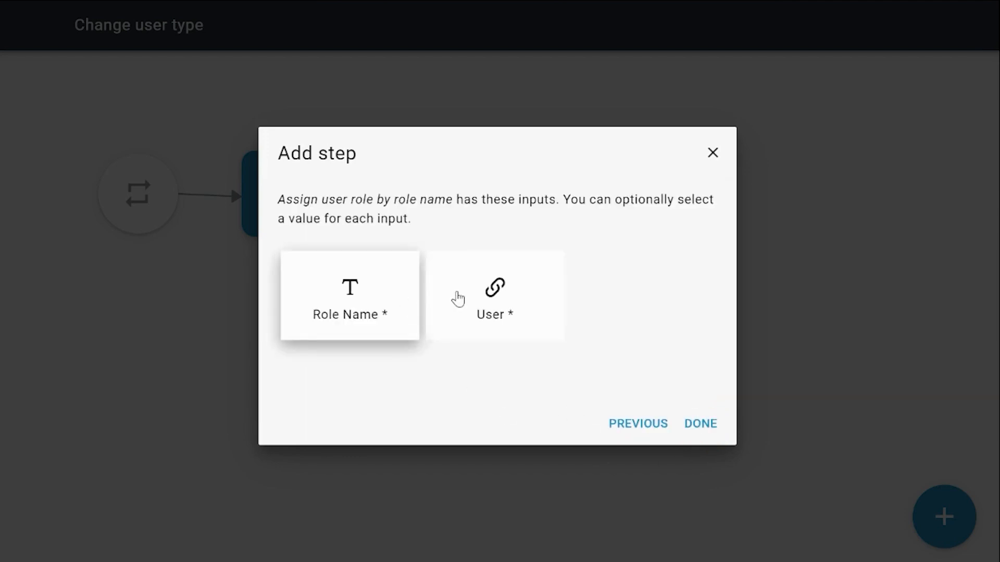
Set its Role Name to User (after change) User type and its User to User (after change), then finish the step
click(399, 310)
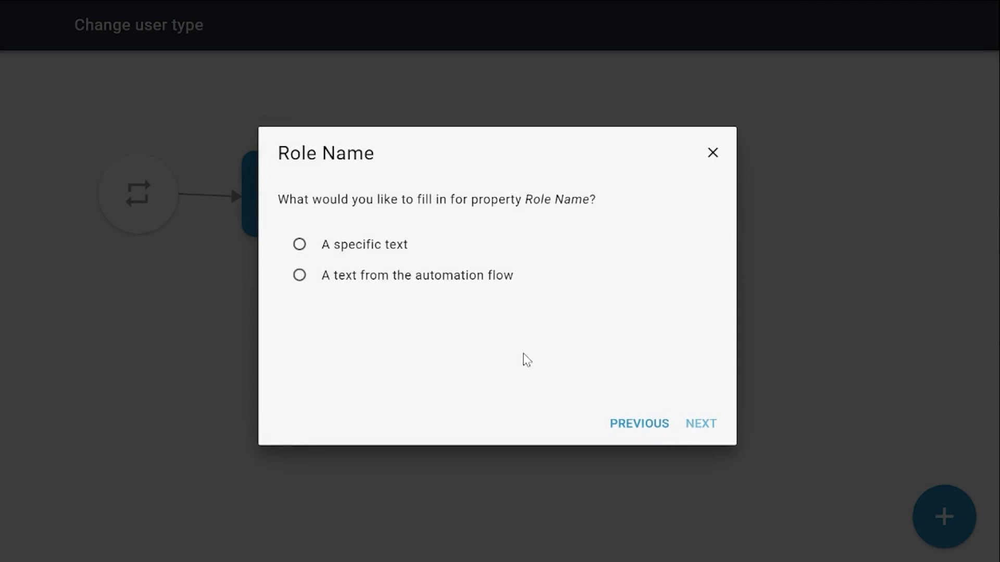
click(364, 274)
click(711, 435)
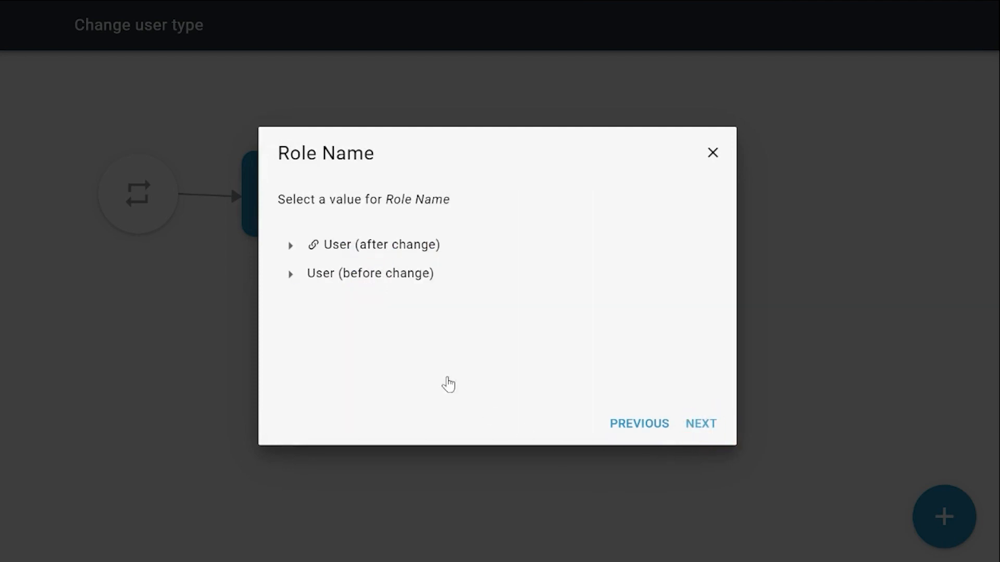
click(291, 247)
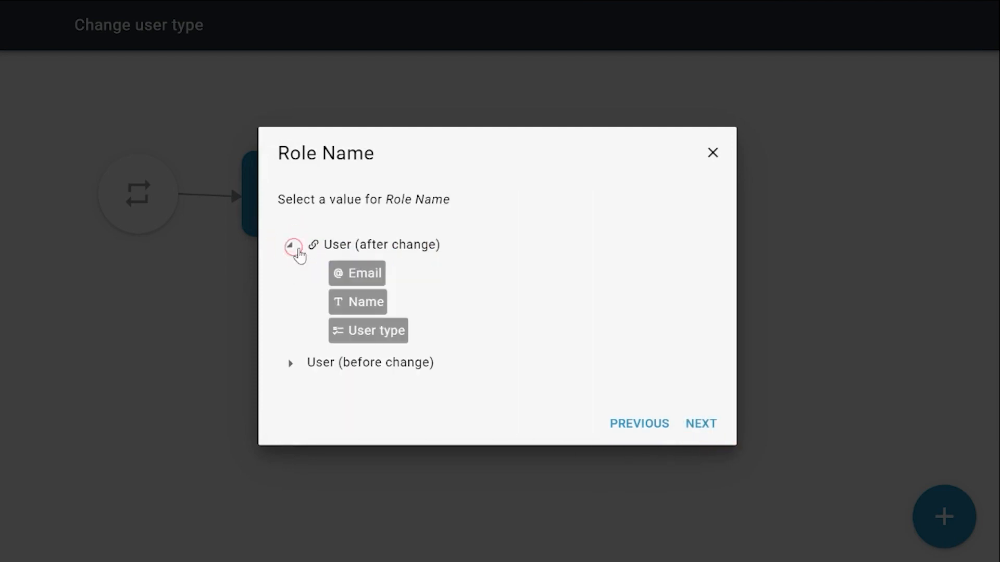
click(379, 336)
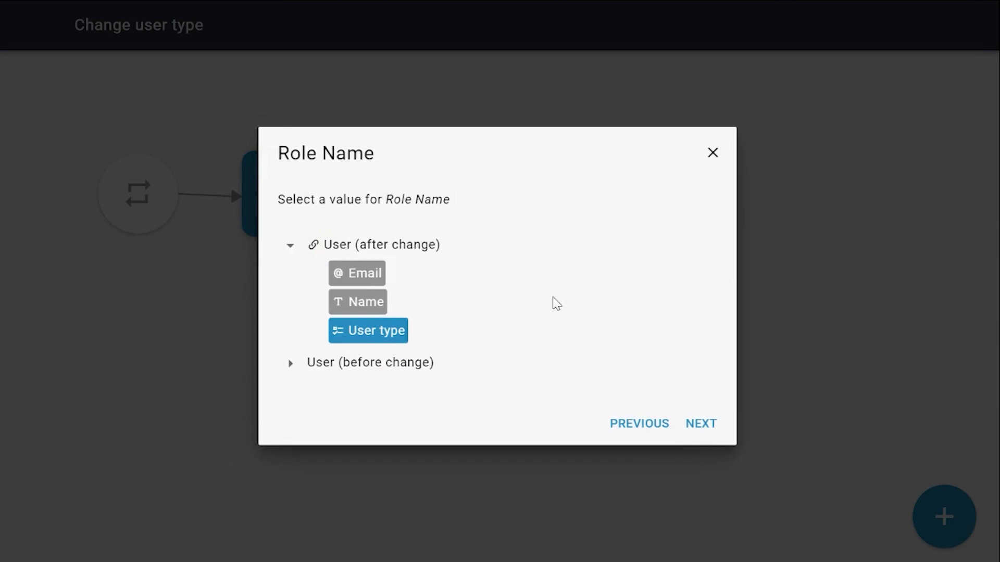
click(699, 429)
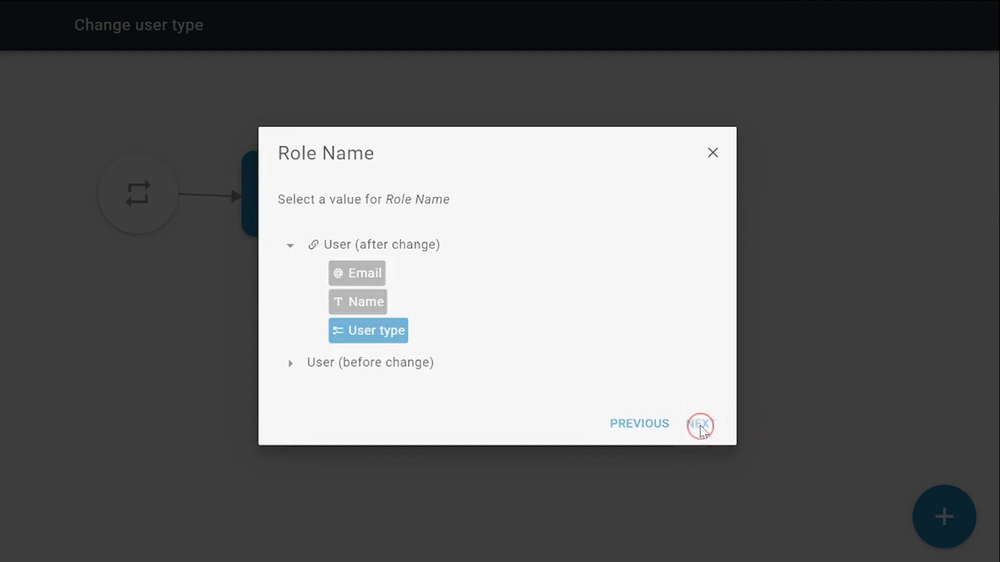
click(505, 307)
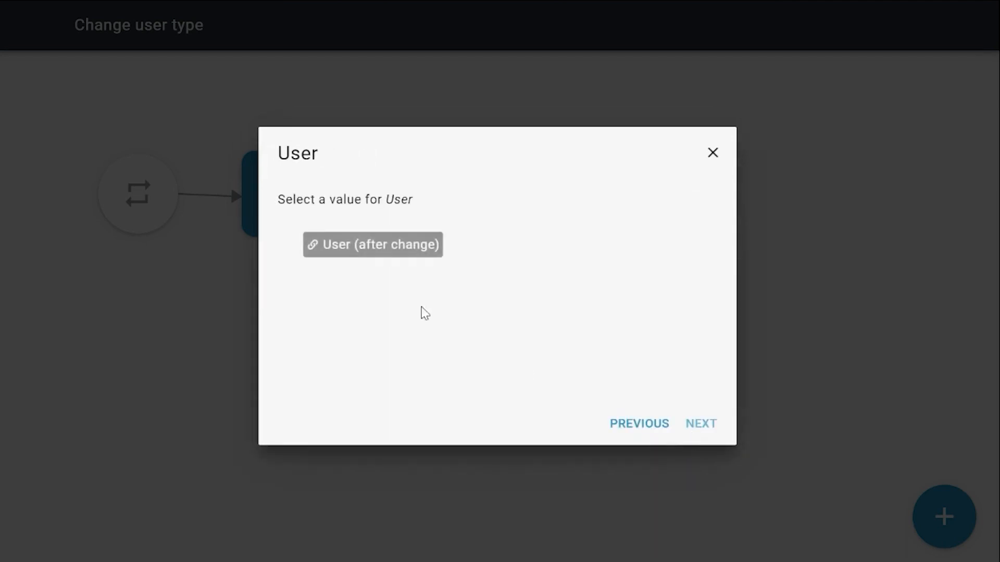
click(382, 250)
click(725, 431)
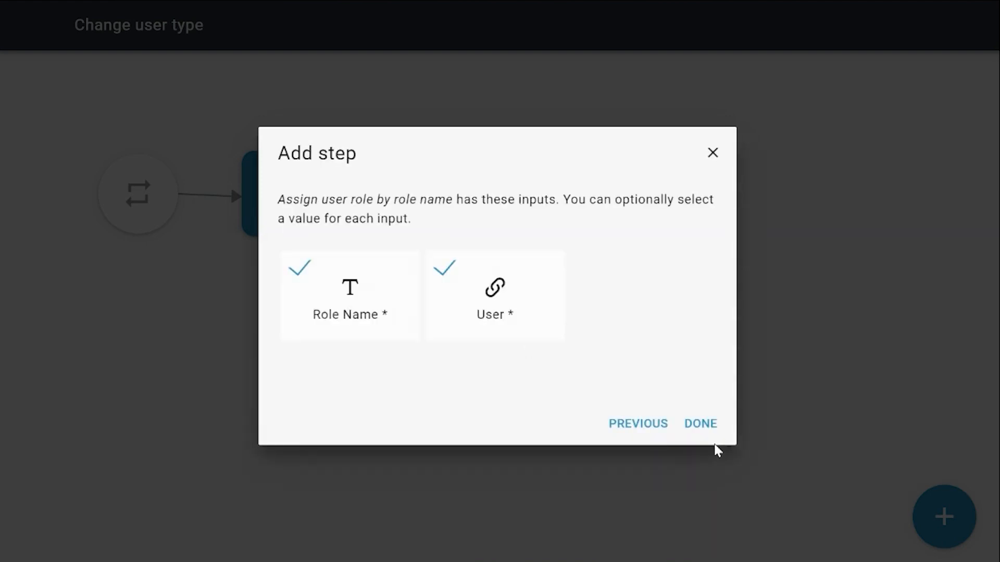
click(705, 430)
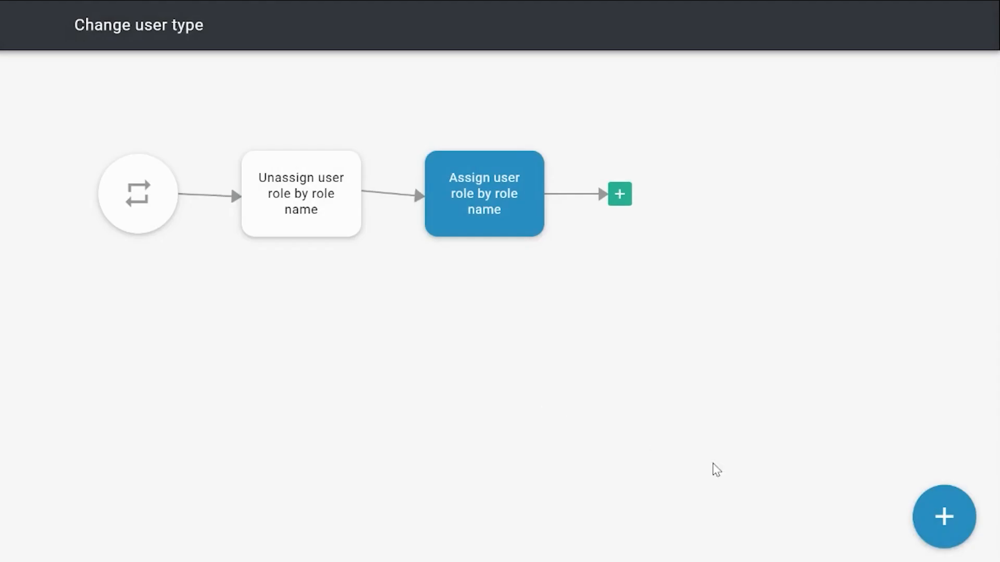
End the automation flow after the Assign user role by role name step
click(616, 206)
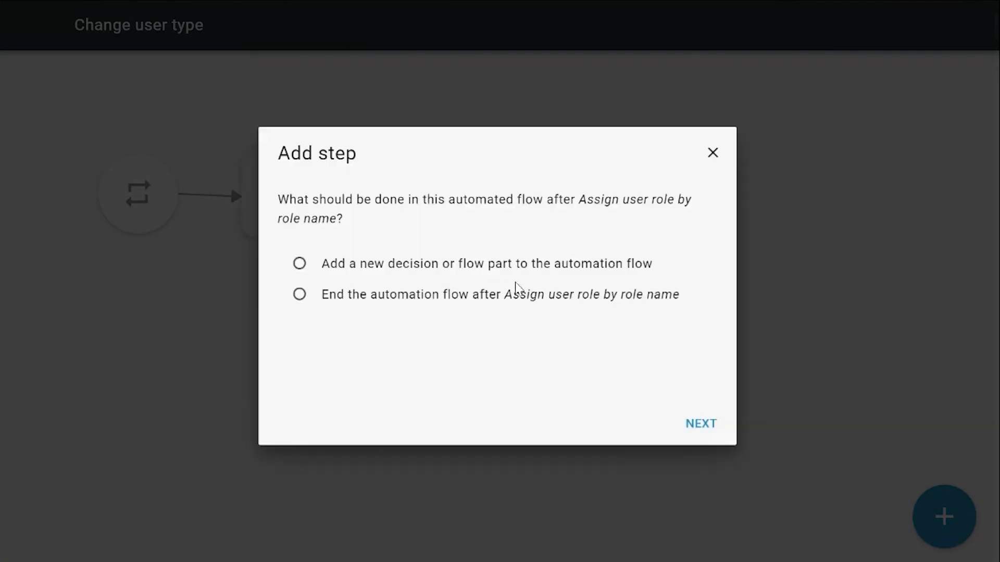
click(475, 295)
click(705, 430)
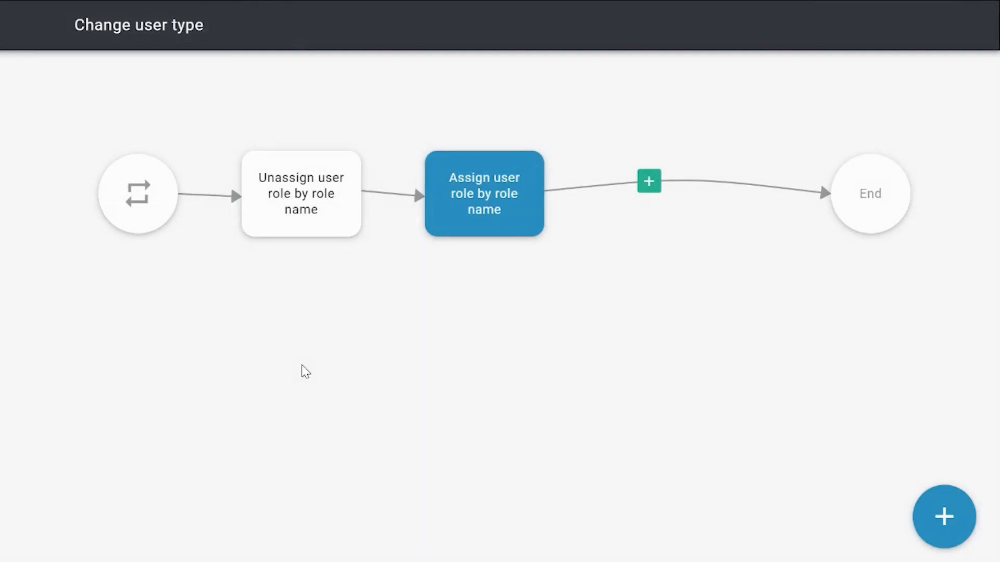
Save the Change user type automation flow and return to the design overview
click(930, 521)
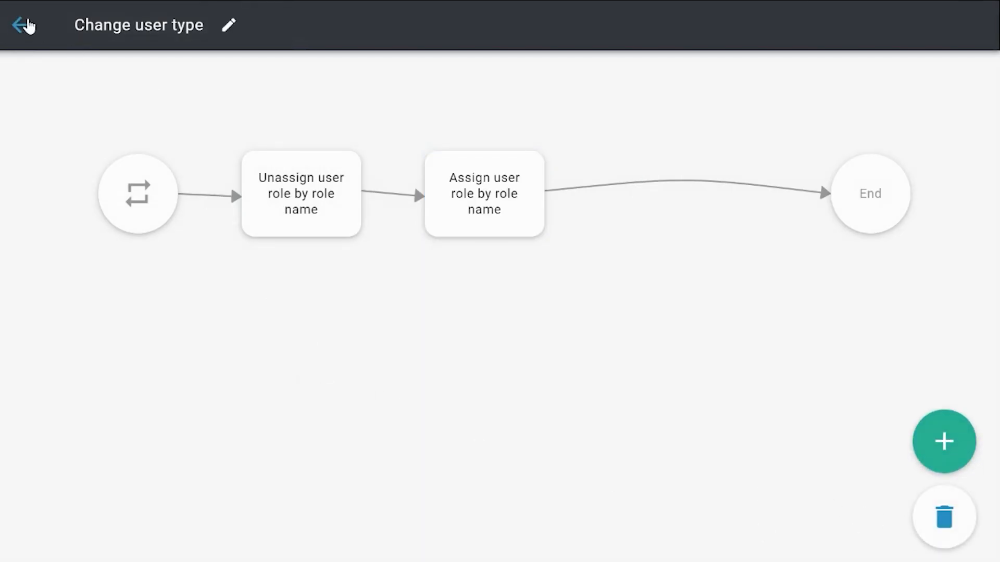
click(24, 25)
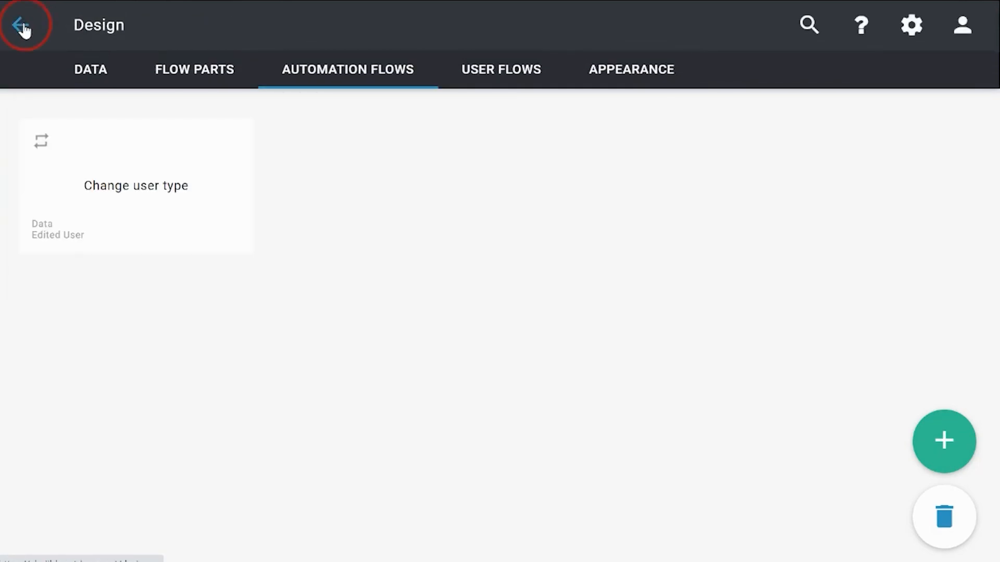
click(23, 26)
Publish the application
click(169, 29)
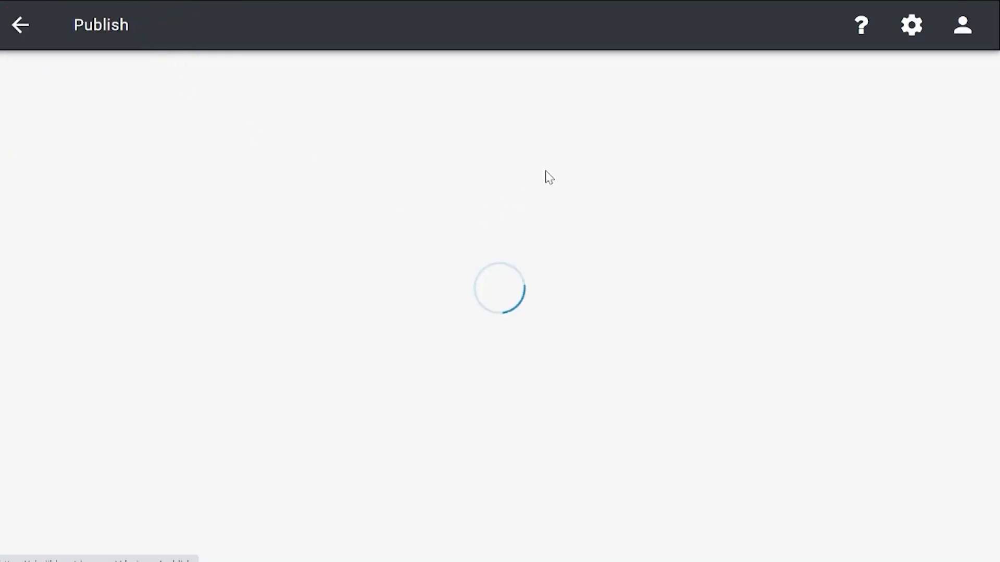
click(414, 333)
click(611, 366)
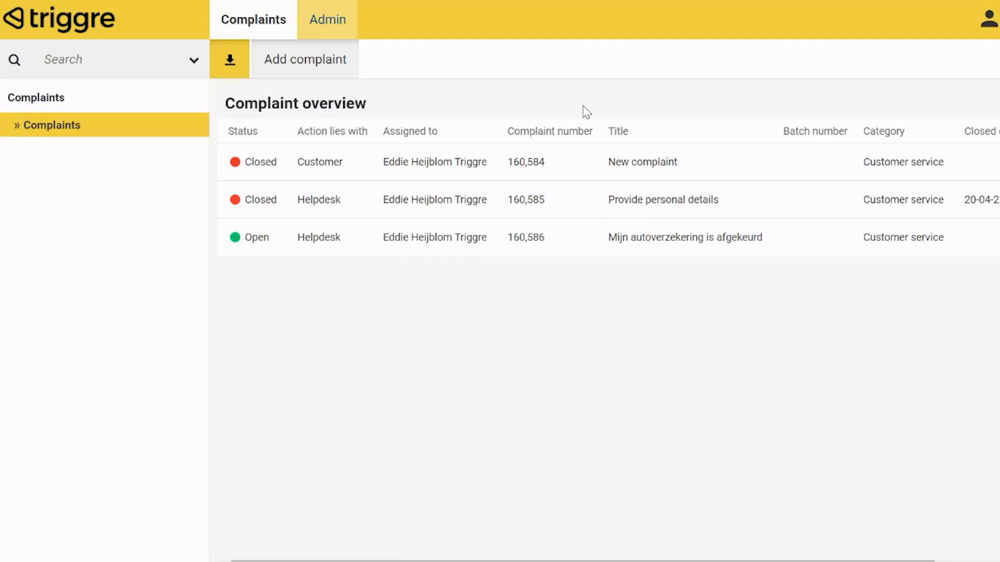
In Admin Users, change the signed-in user's User type to Customer and open the Customer portal
click(328, 21)
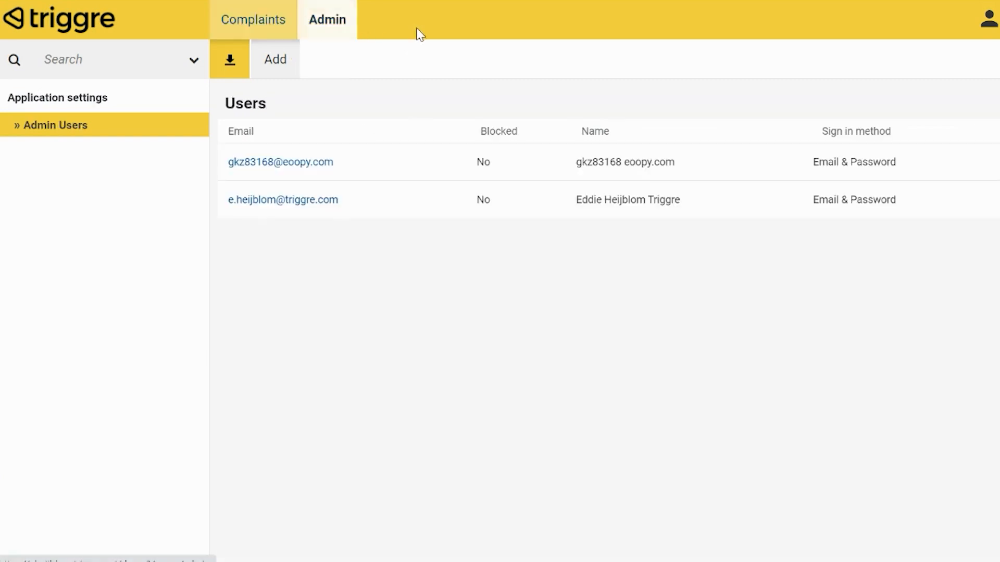
click(988, 19)
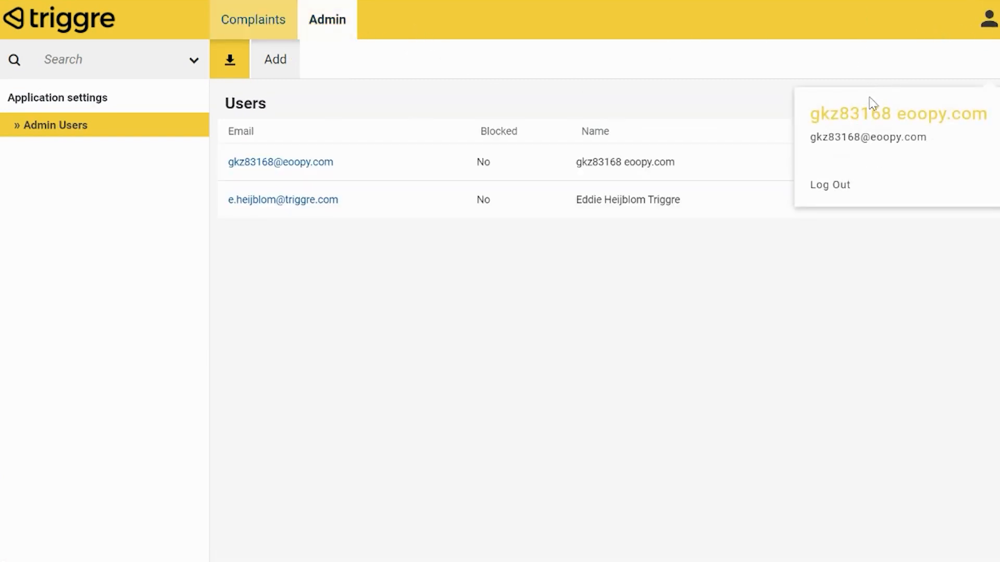
click(358, 172)
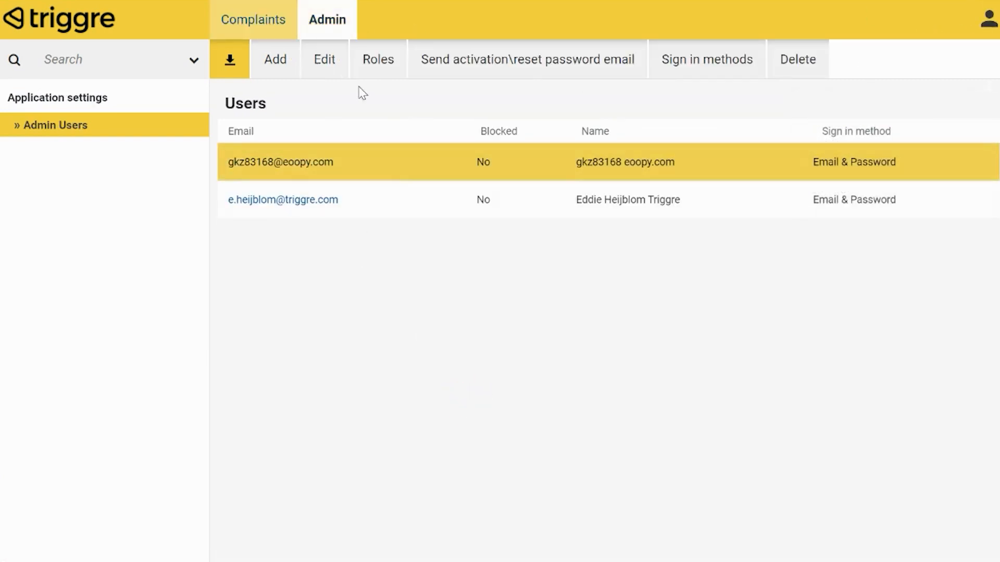
click(327, 70)
click(477, 190)
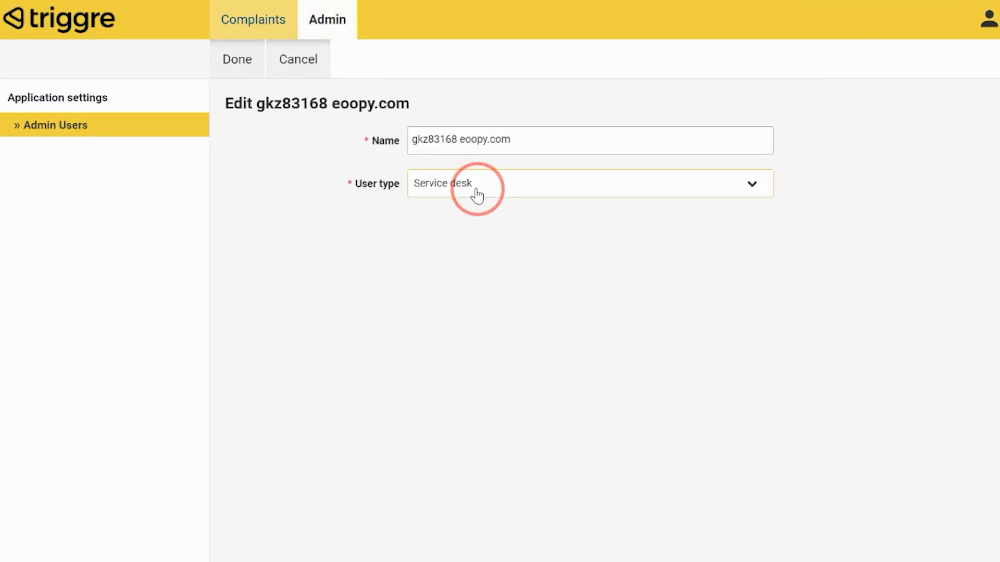
click(492, 214)
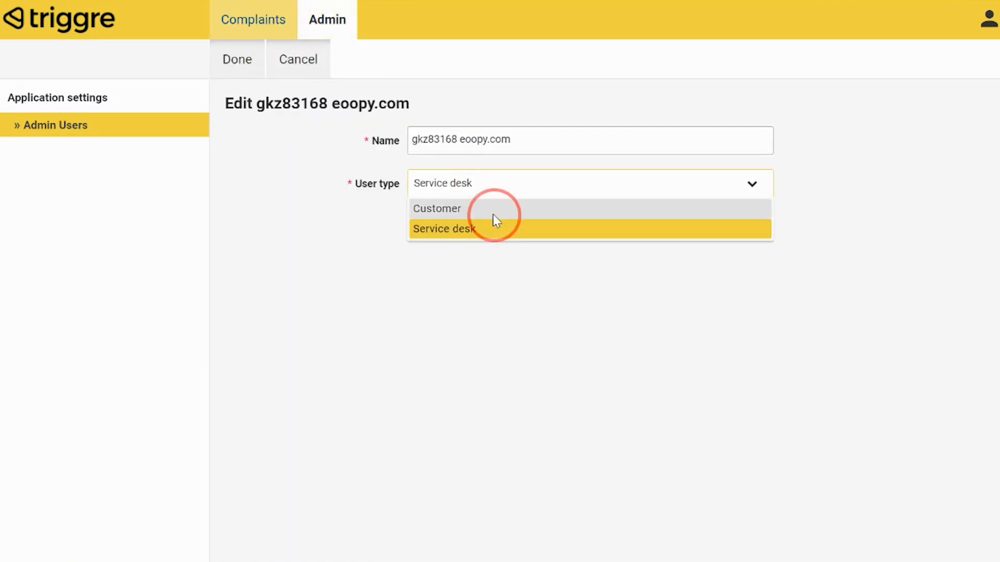
click(242, 72)
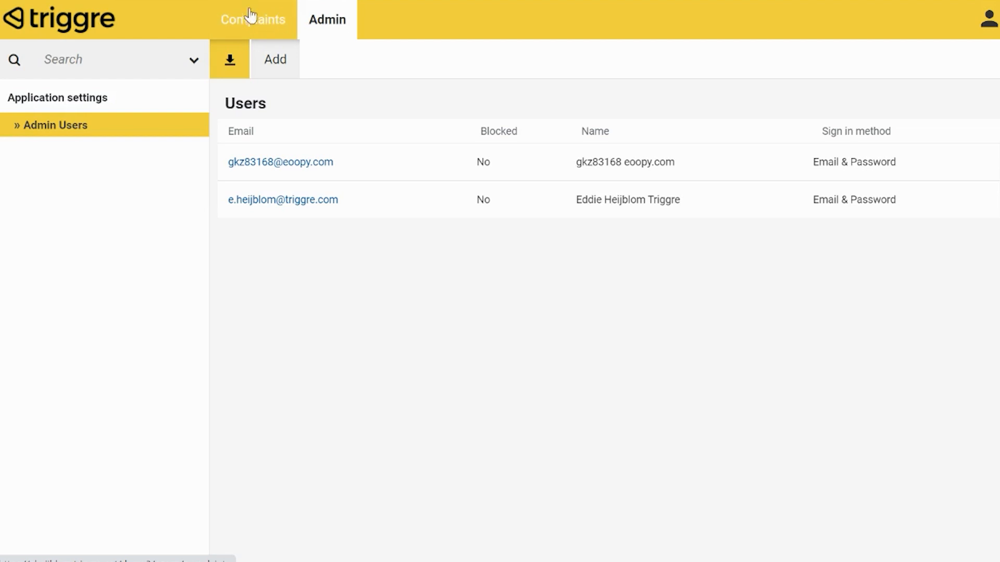
click(327, 23)
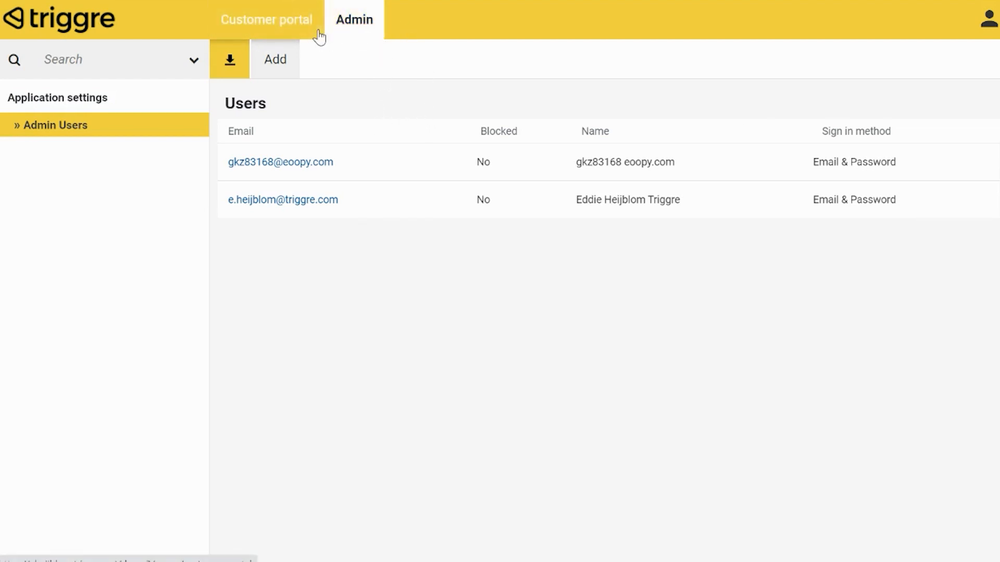
click(295, 28)
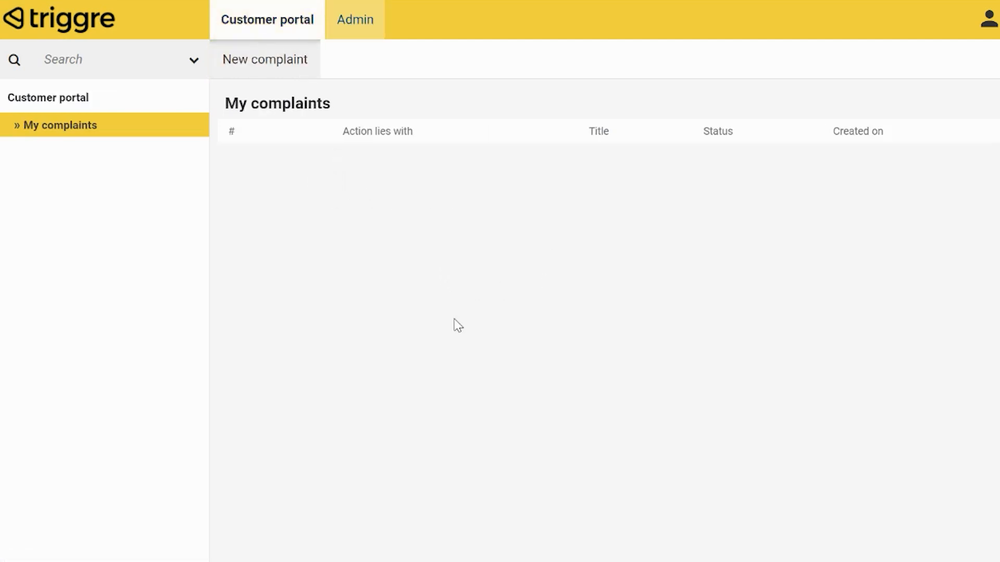
Set the same user's User type back to Service desk and return to the Complaints overview
click(351, 30)
click(424, 164)
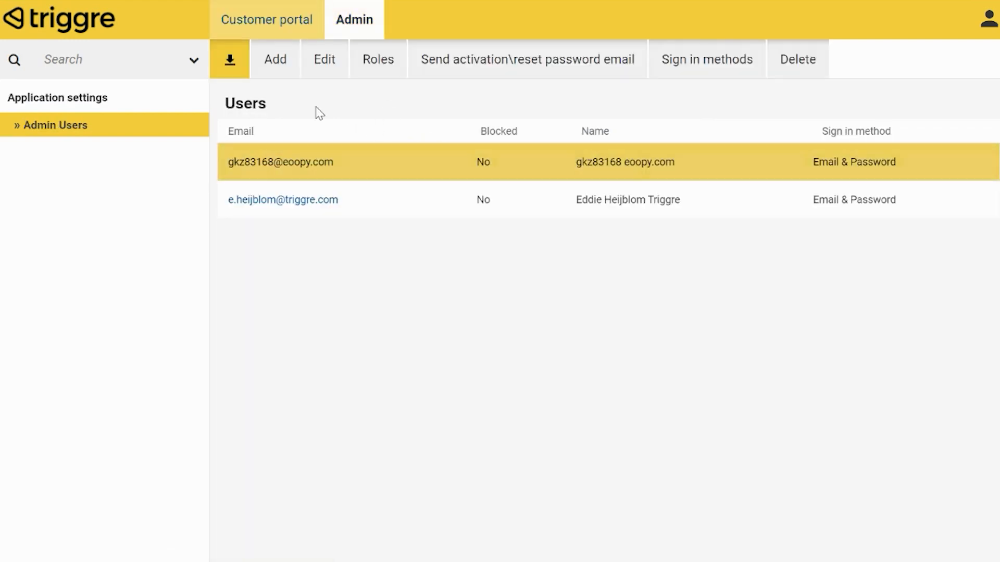
click(324, 57)
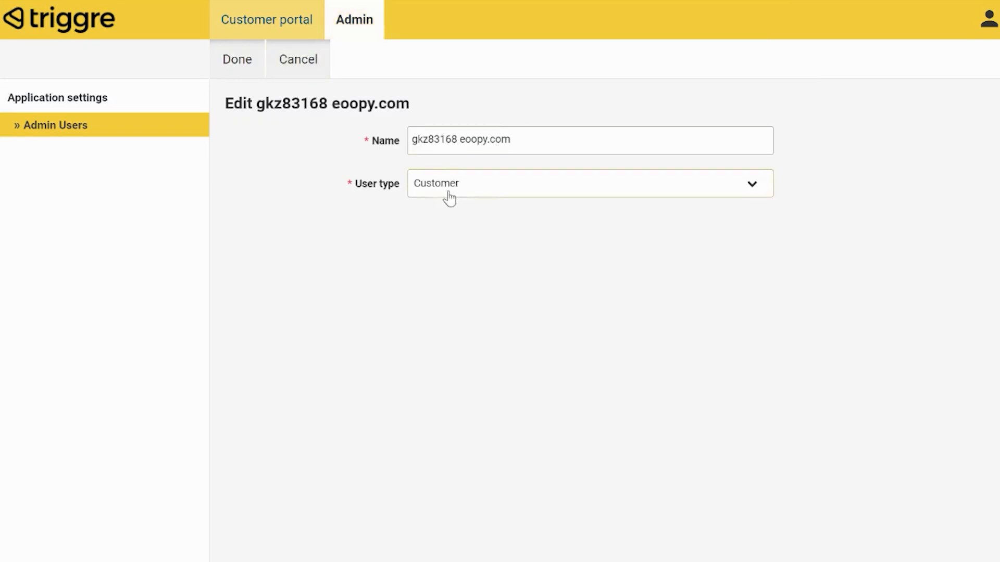
click(448, 193)
click(480, 232)
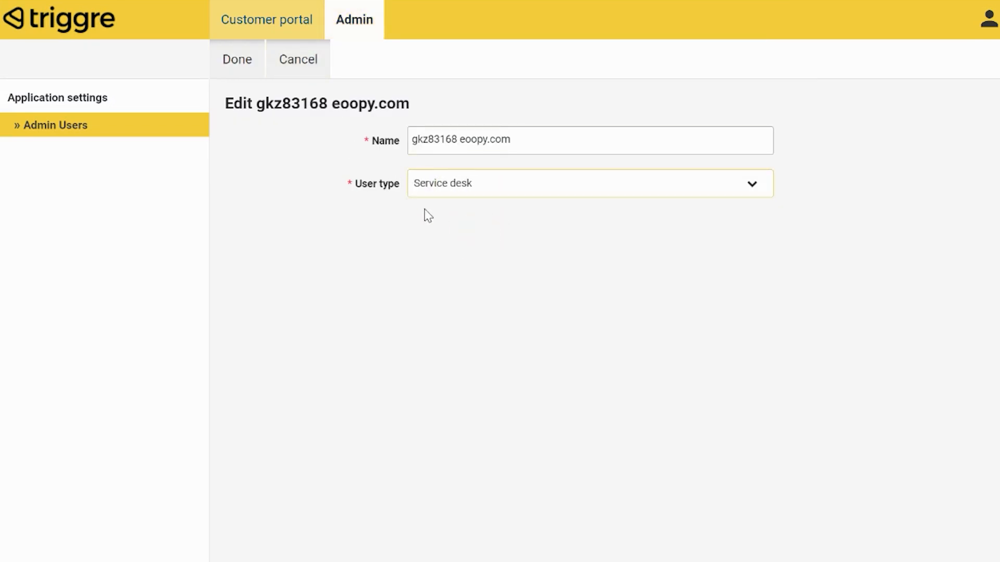
click(240, 67)
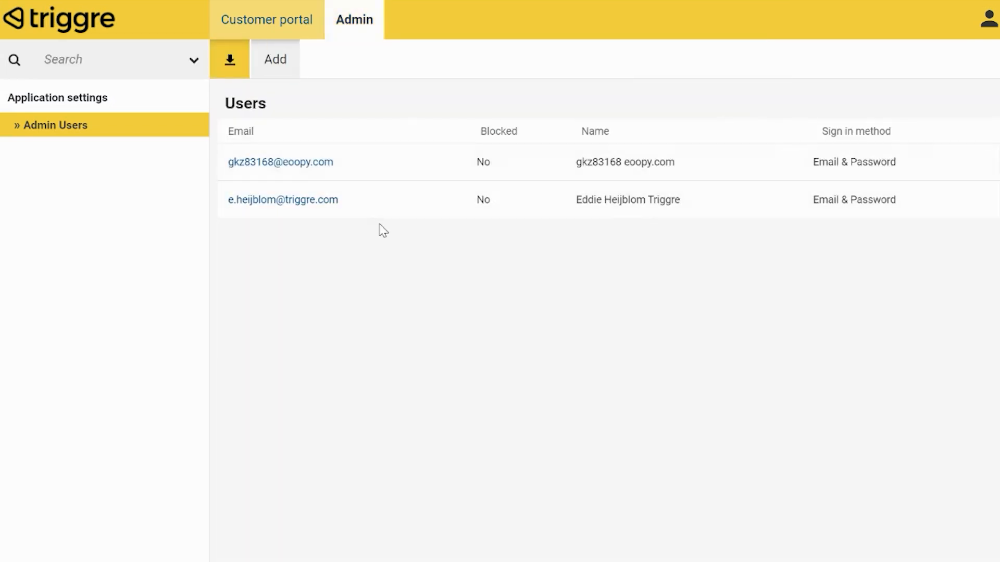
click(363, 24)
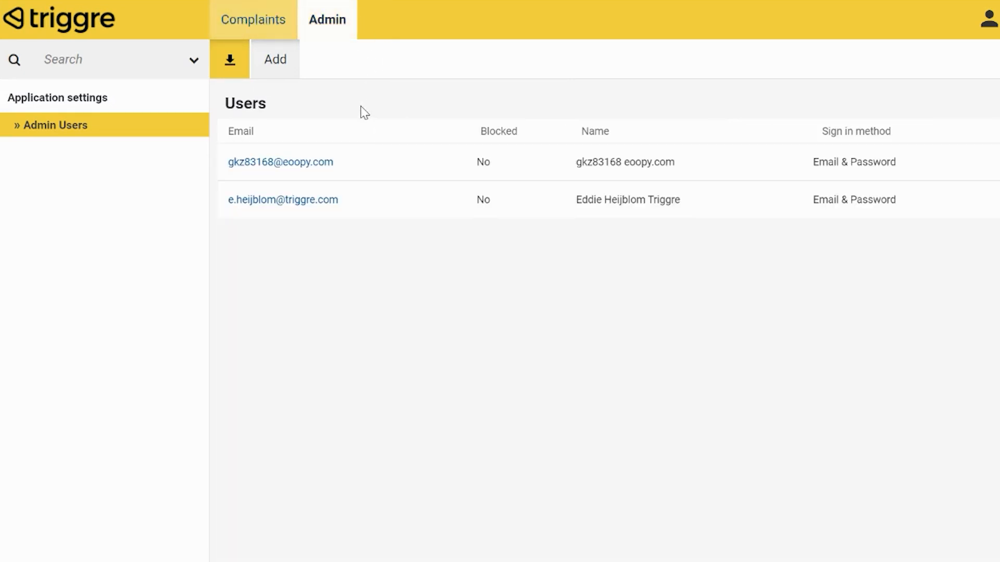
click(268, 29)
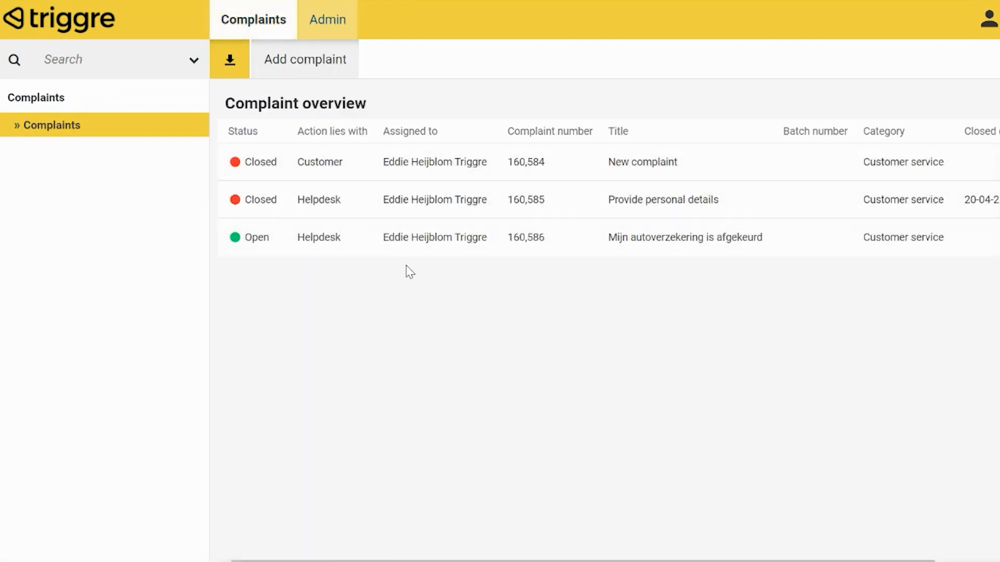